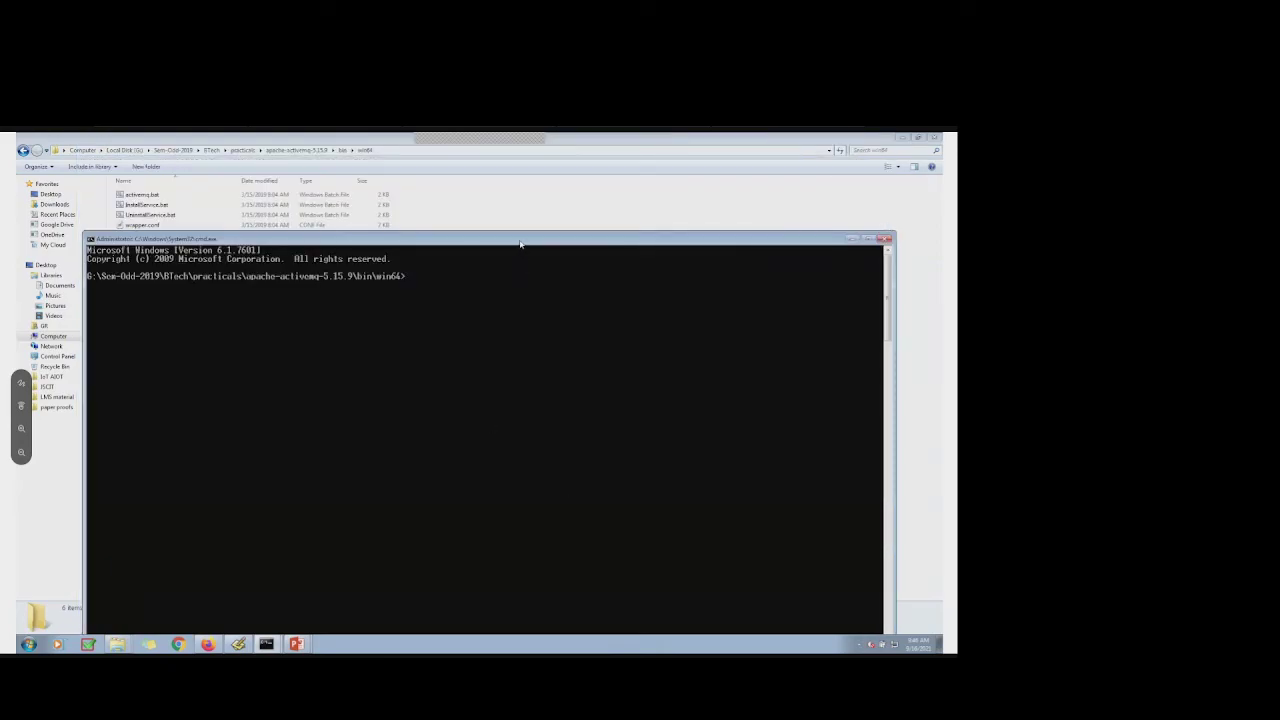
Run the activemq command at the prompt to start the broker
drag(520, 243, 520, 283)
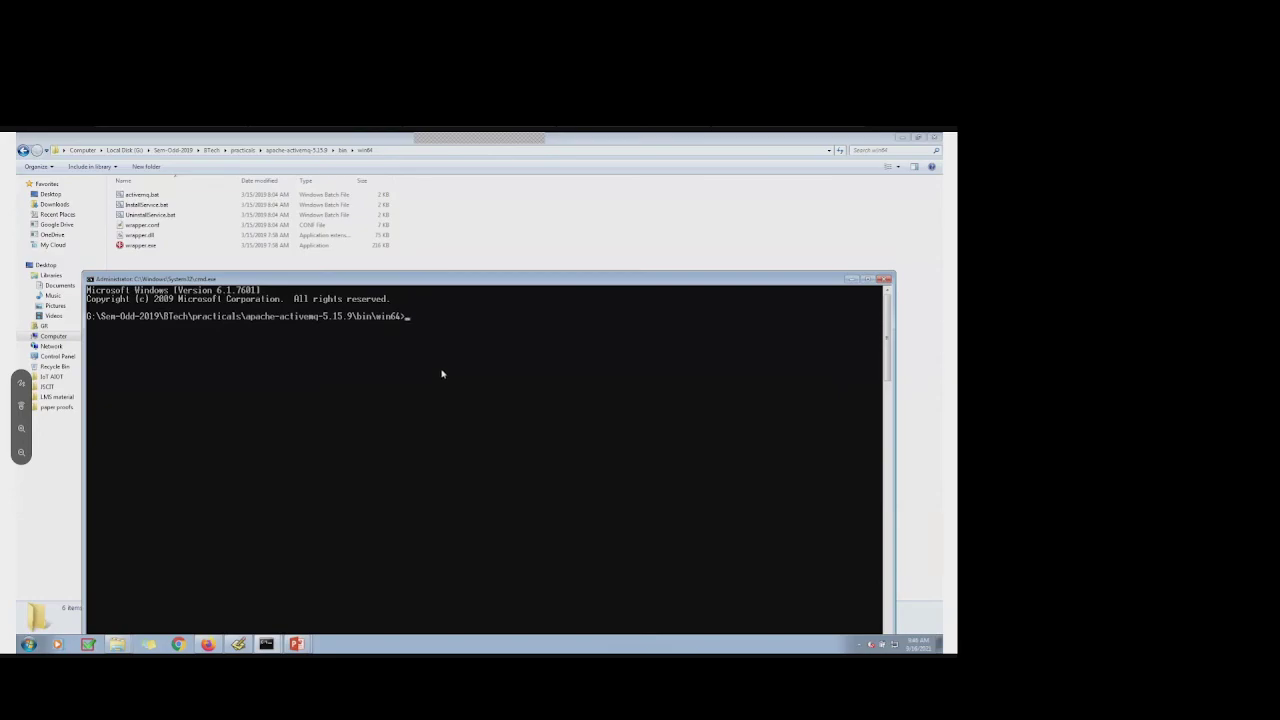
text(ctive)
key(BackSpace)
key(BackSpace)
text(ivemq)
key(Return)
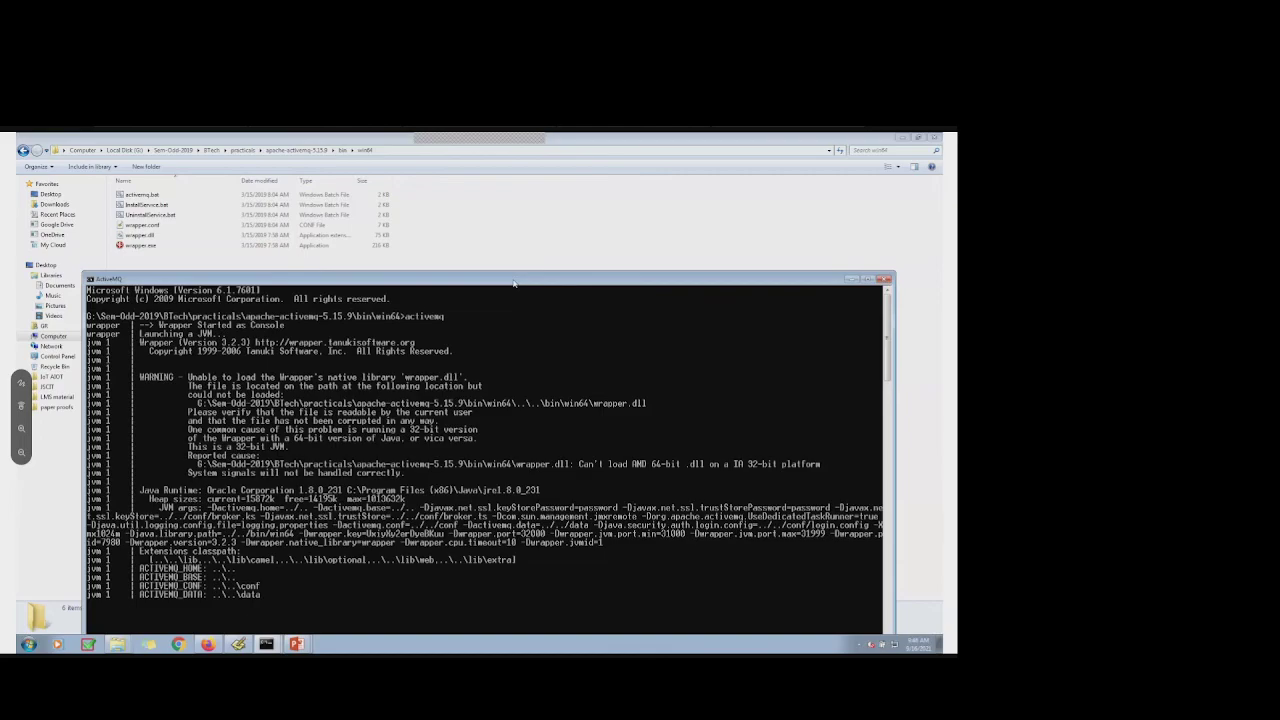
Scroll the console output to read the JVM_Bind 'address already in use' startup failure
drag(514, 284, 502, 162)
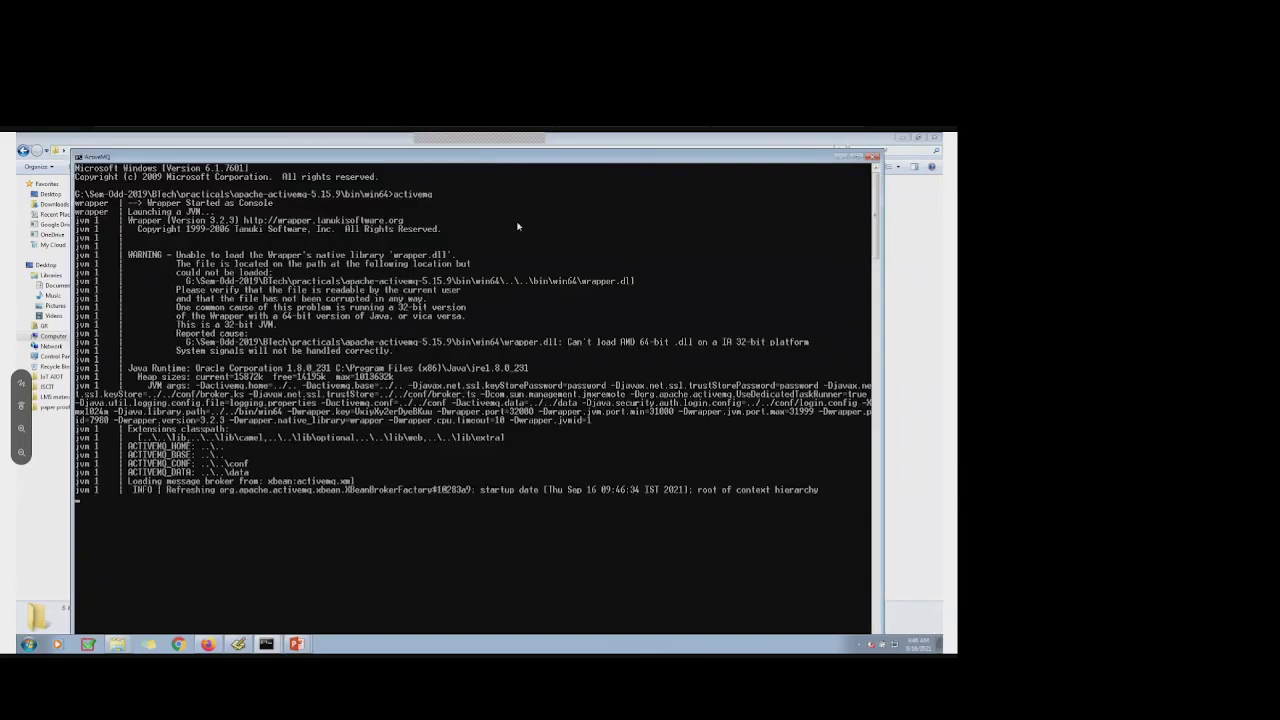
drag(549, 163, 553, 153)
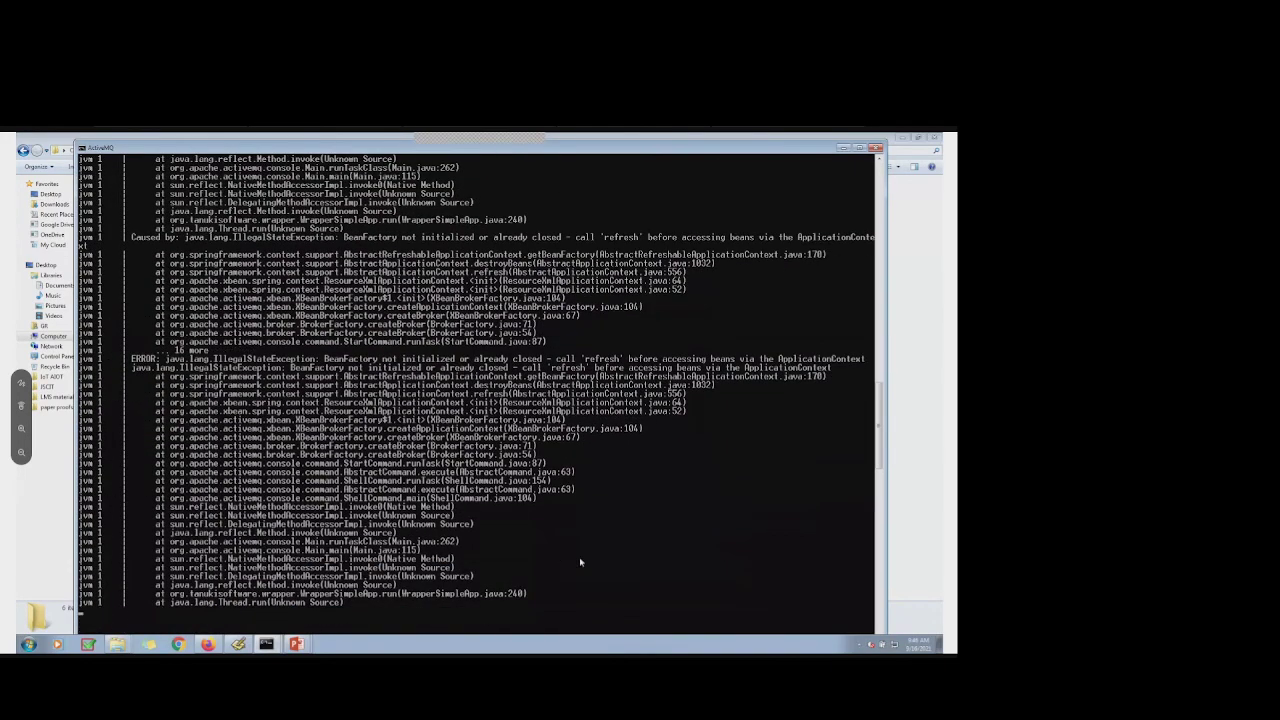
scroll(579, 560, up, 5)
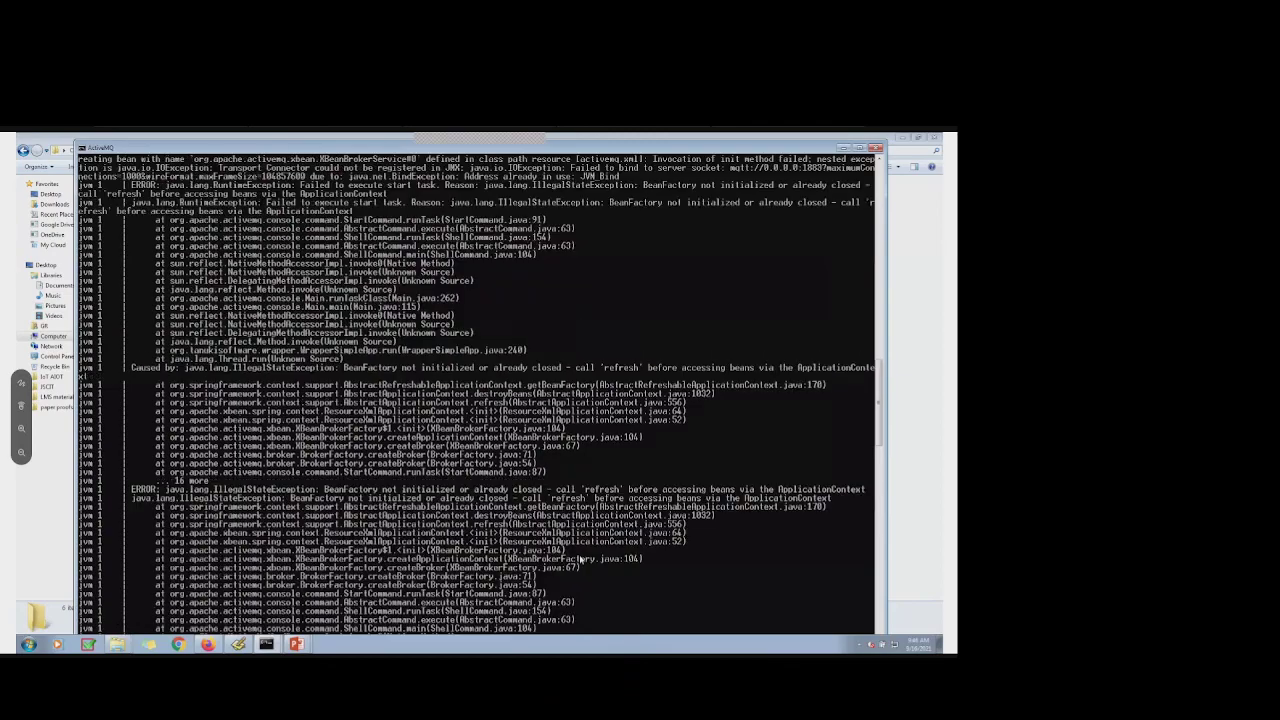
scroll(579, 560, up, 4)
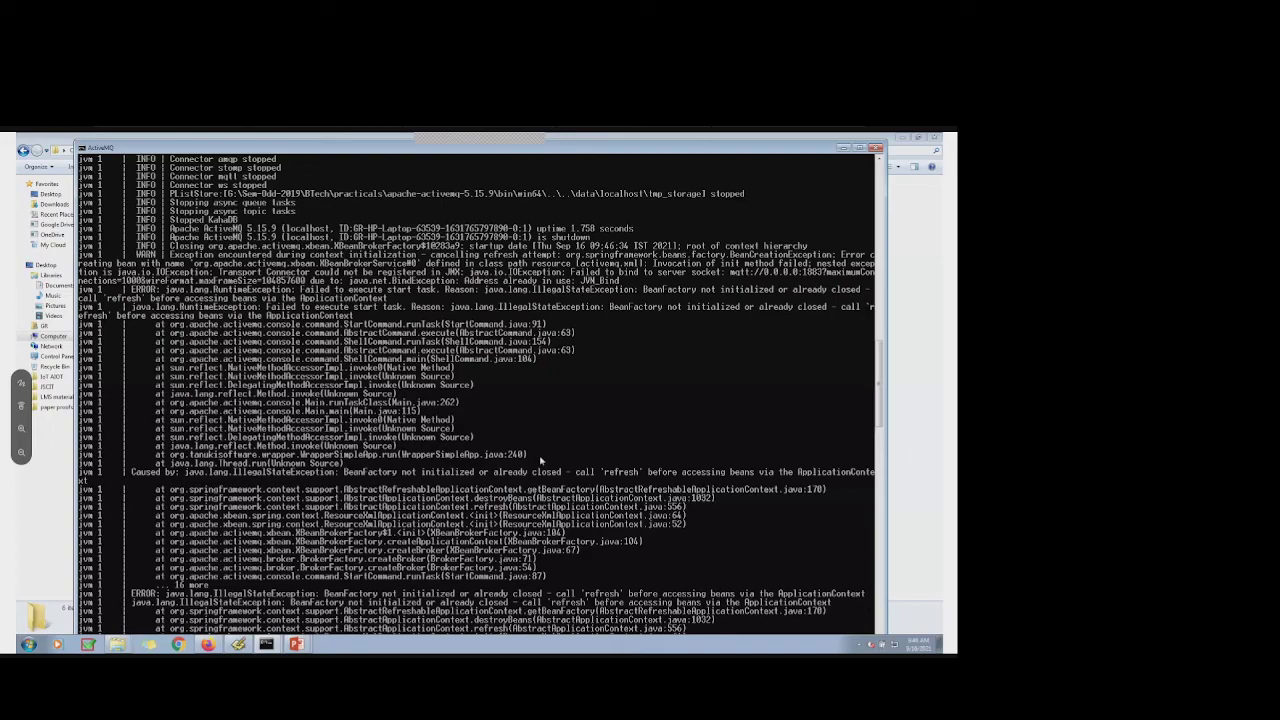
scroll(541, 459, down, 1)
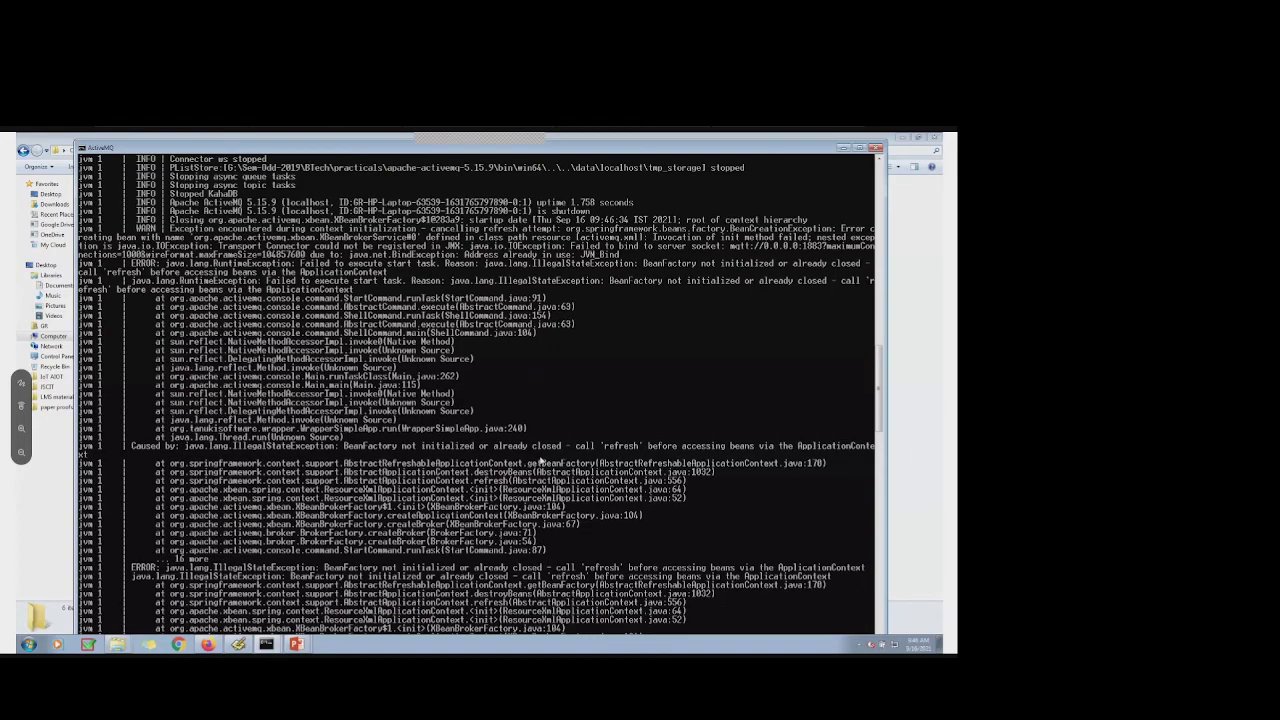
scroll(541, 459, up, 1)
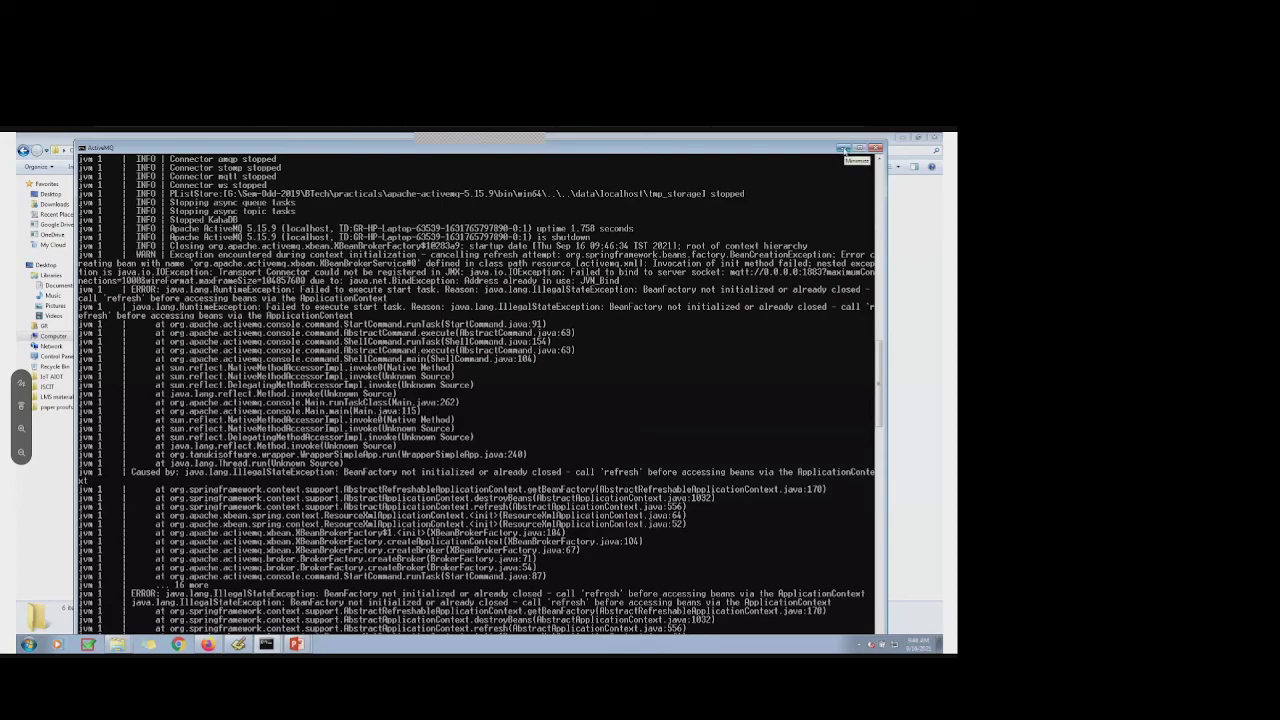
Minimize the console and Firefox, then show Task Manager's full Services list
click(845, 149)
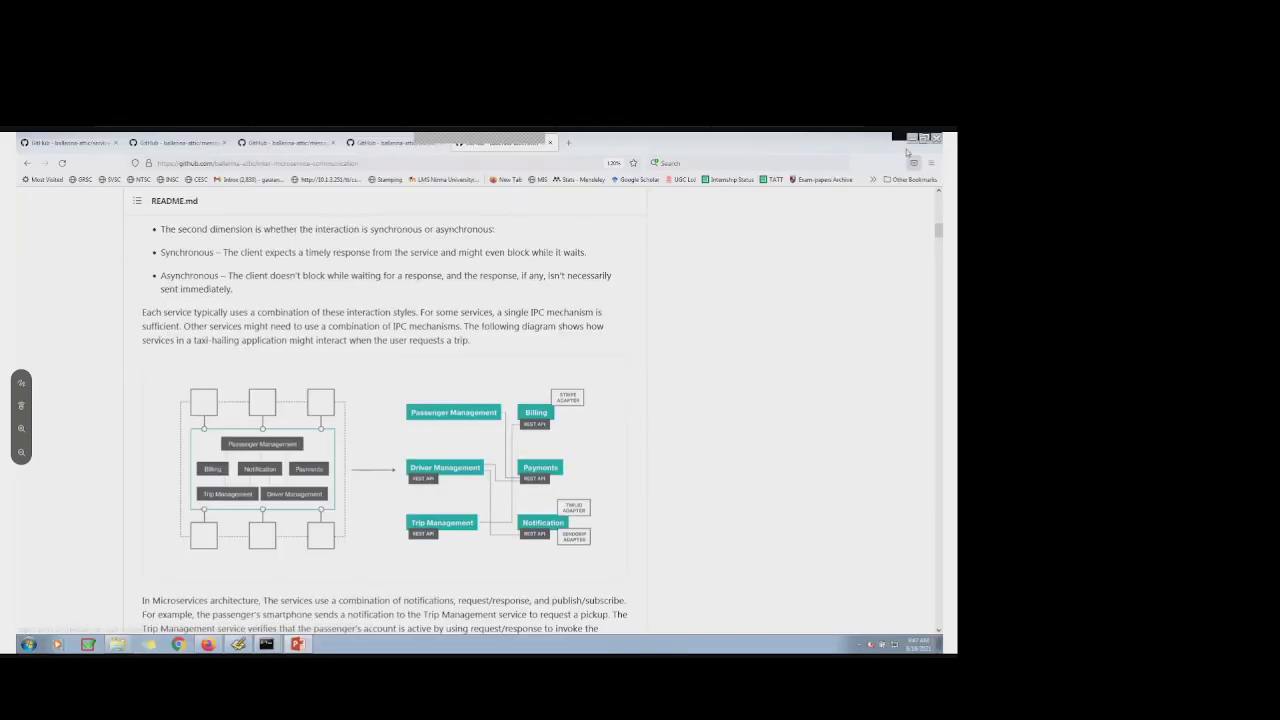
click(911, 143)
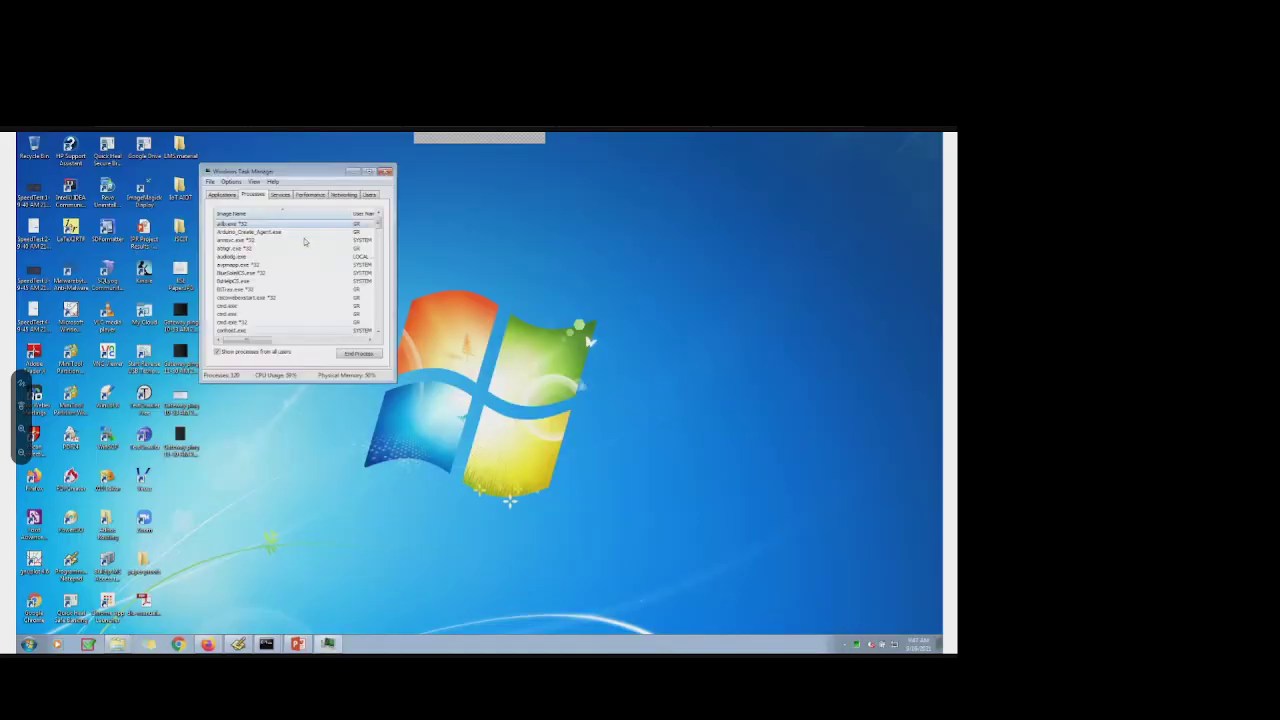
click(284, 196)
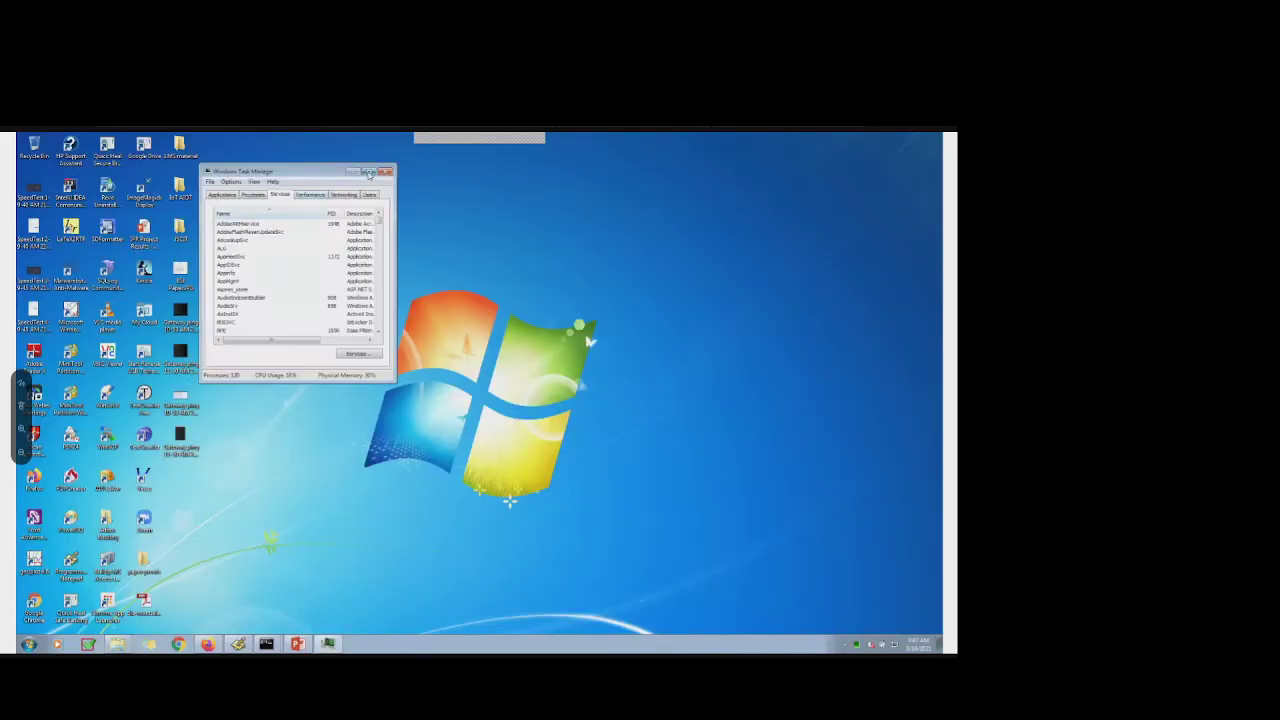
click(369, 173)
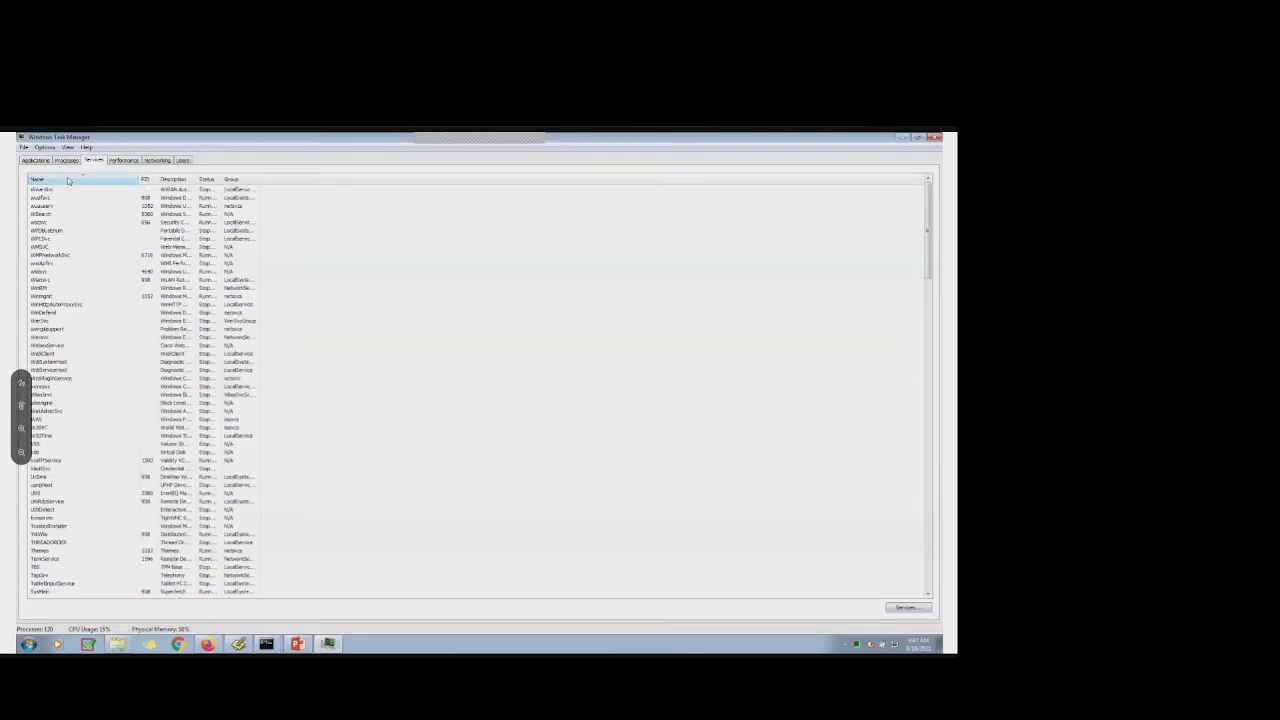
scroll(83, 372, down, 15)
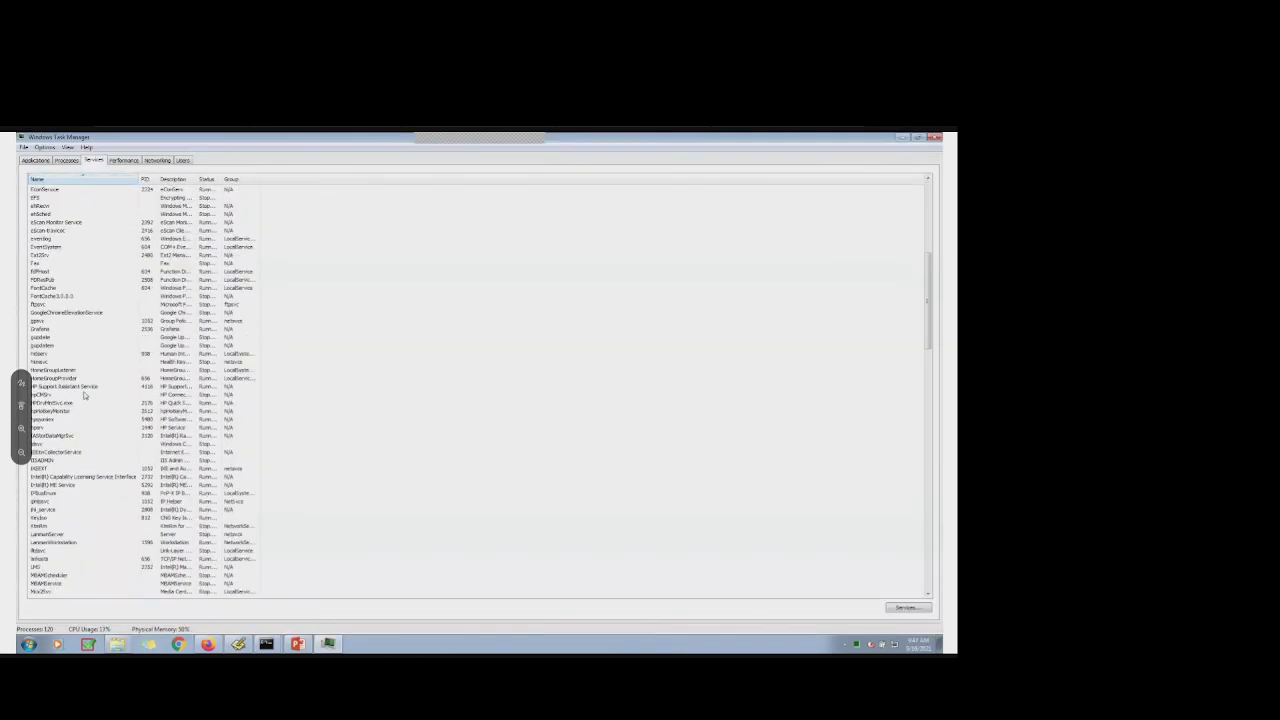
scroll(85, 395, down, 3)
scroll(84, 395, down, 2)
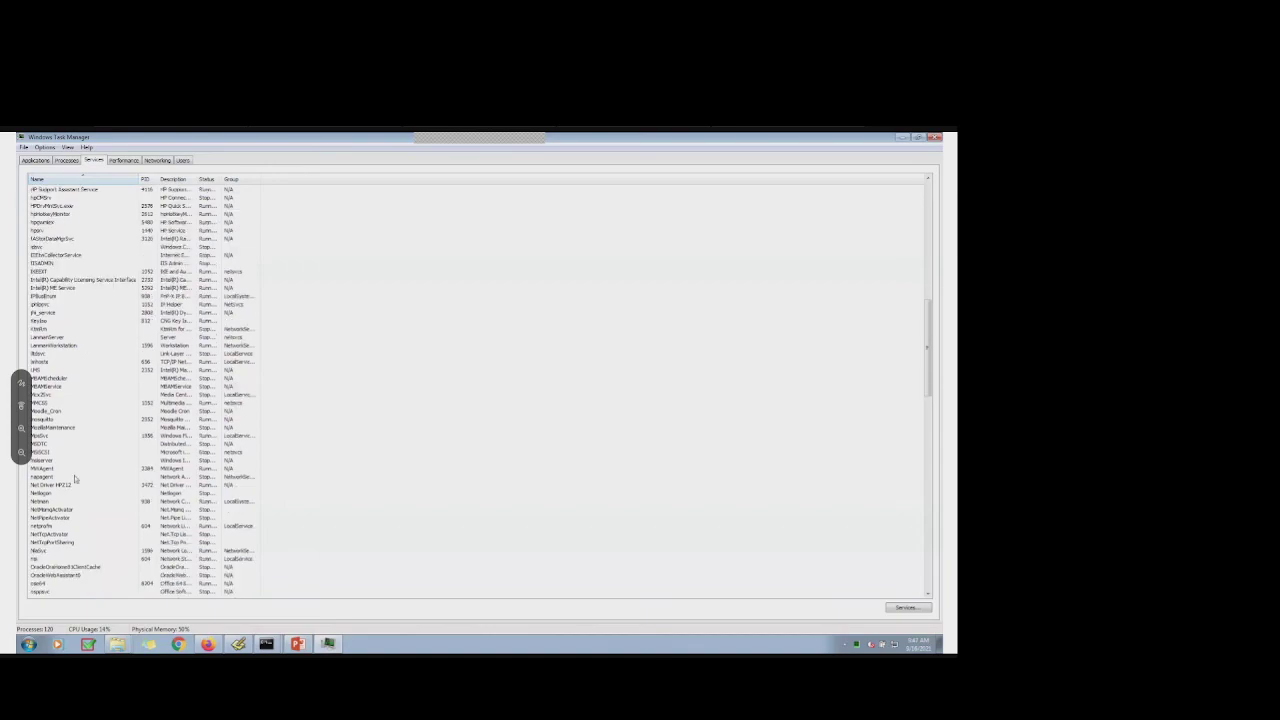
Stop the mosquitto service and minimize Task Manager
click(46, 420)
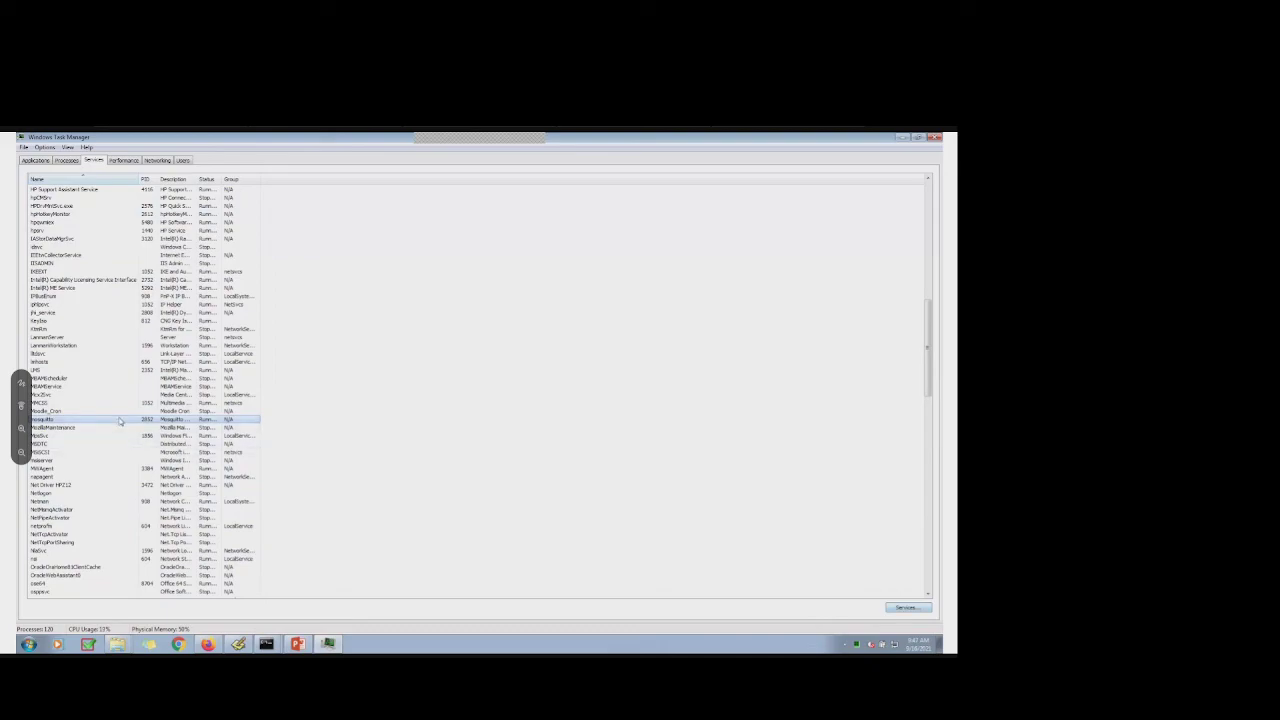
right_click(119, 420)
click(148, 436)
right_click(90, 424)
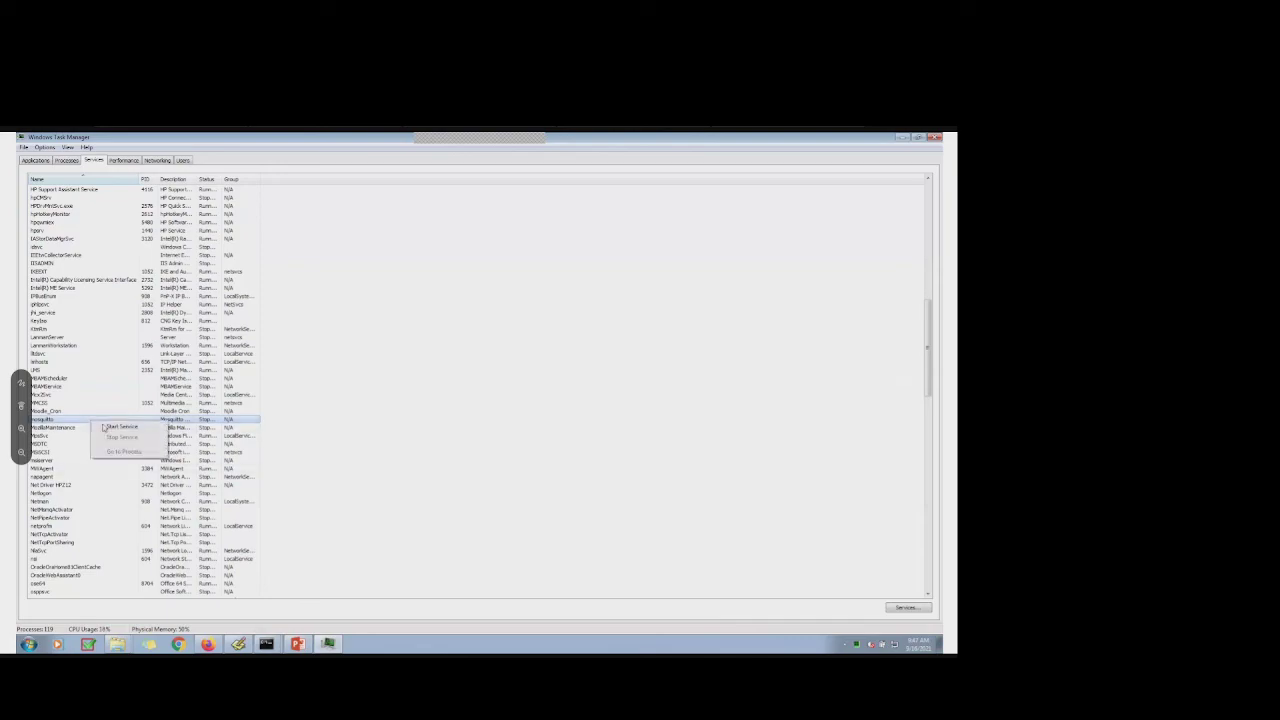
click(487, 431)
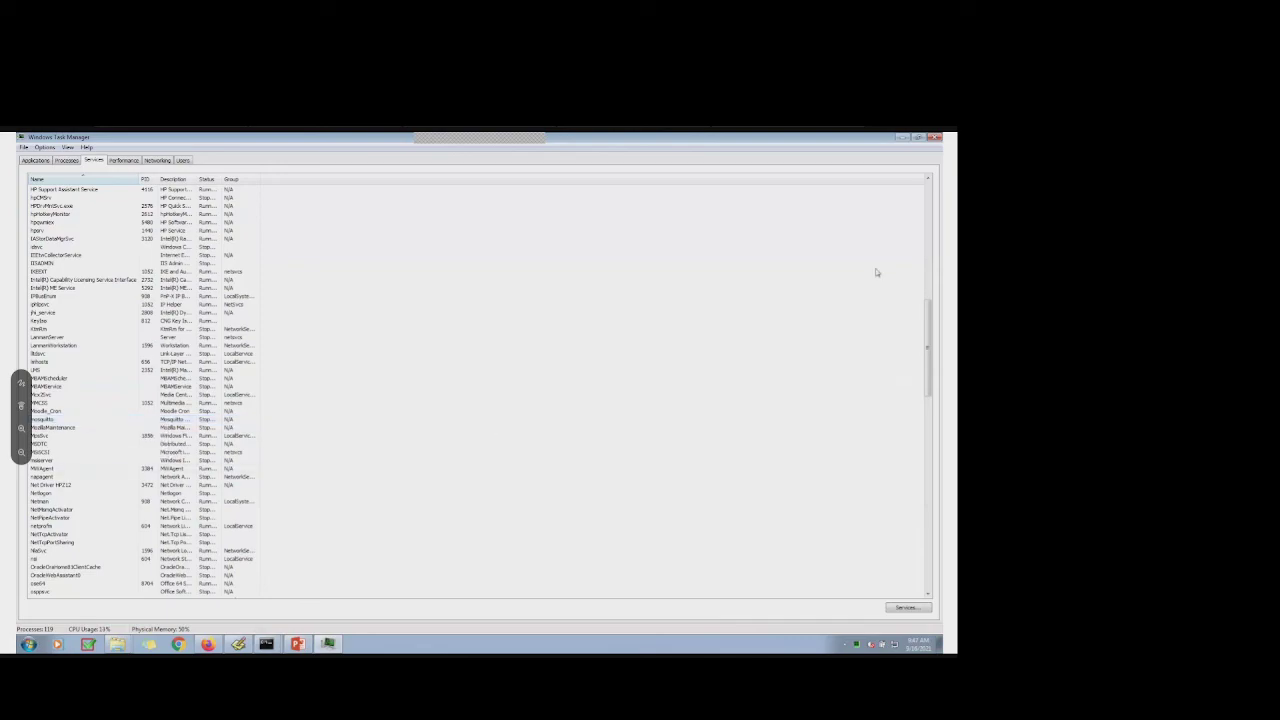
click(901, 141)
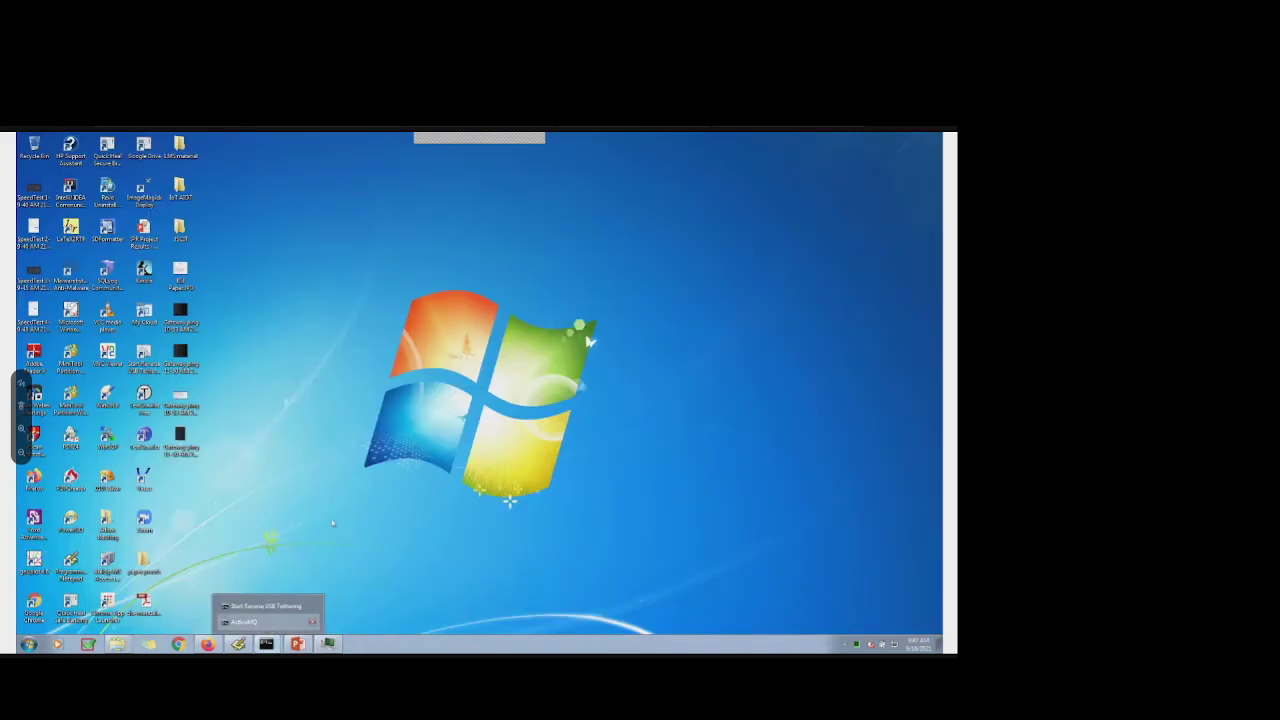
Relaunch activemq in the restored console until the web console is available on port 8161
click(245, 621)
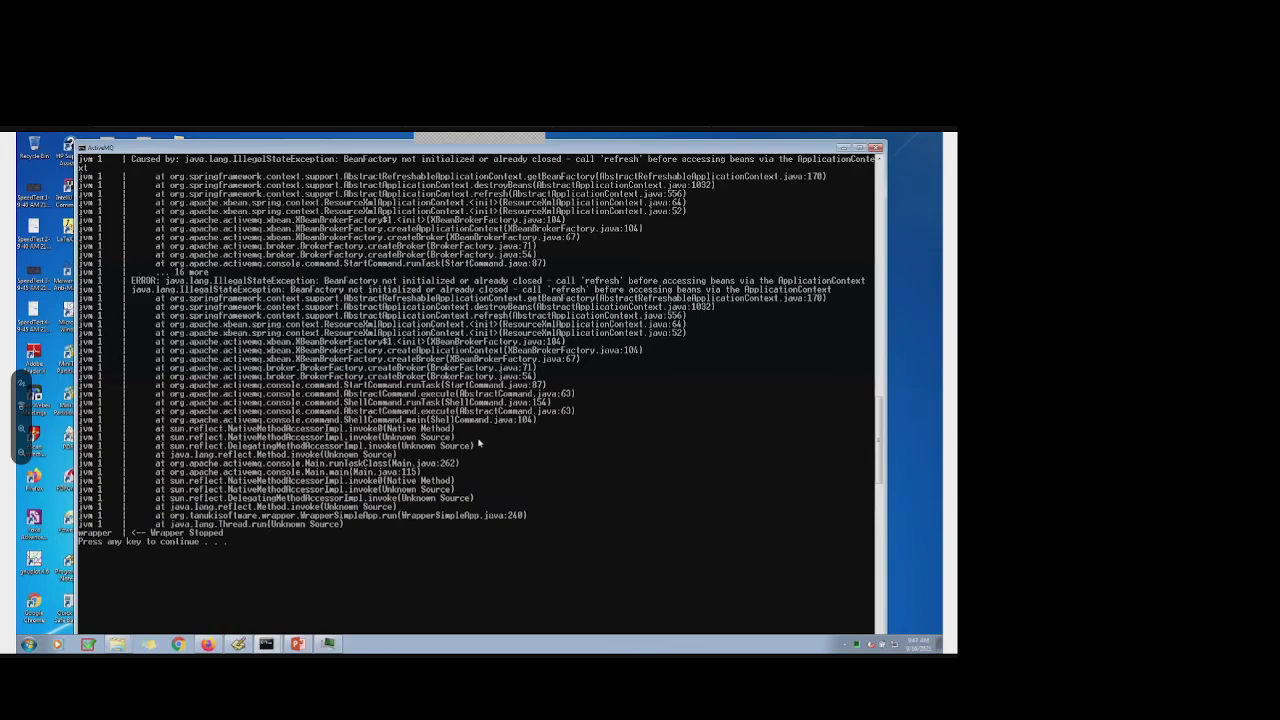
key(Return)
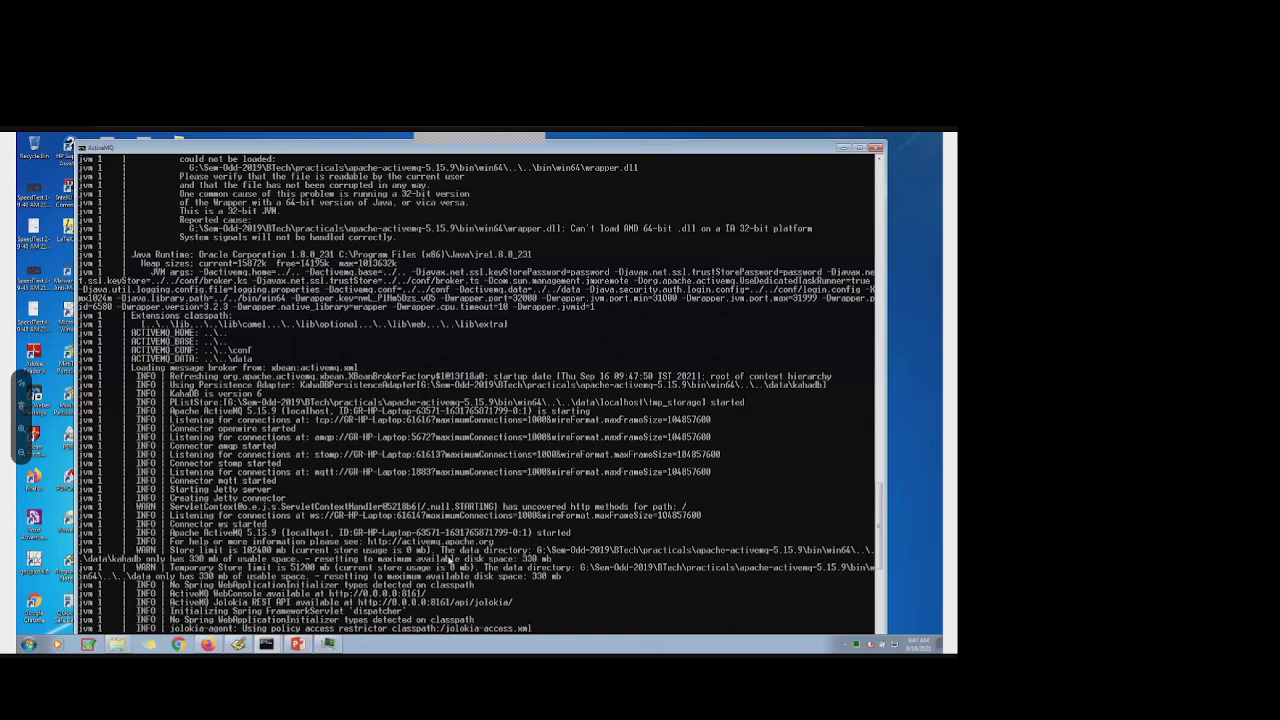
scroll(450, 551, down, 2)
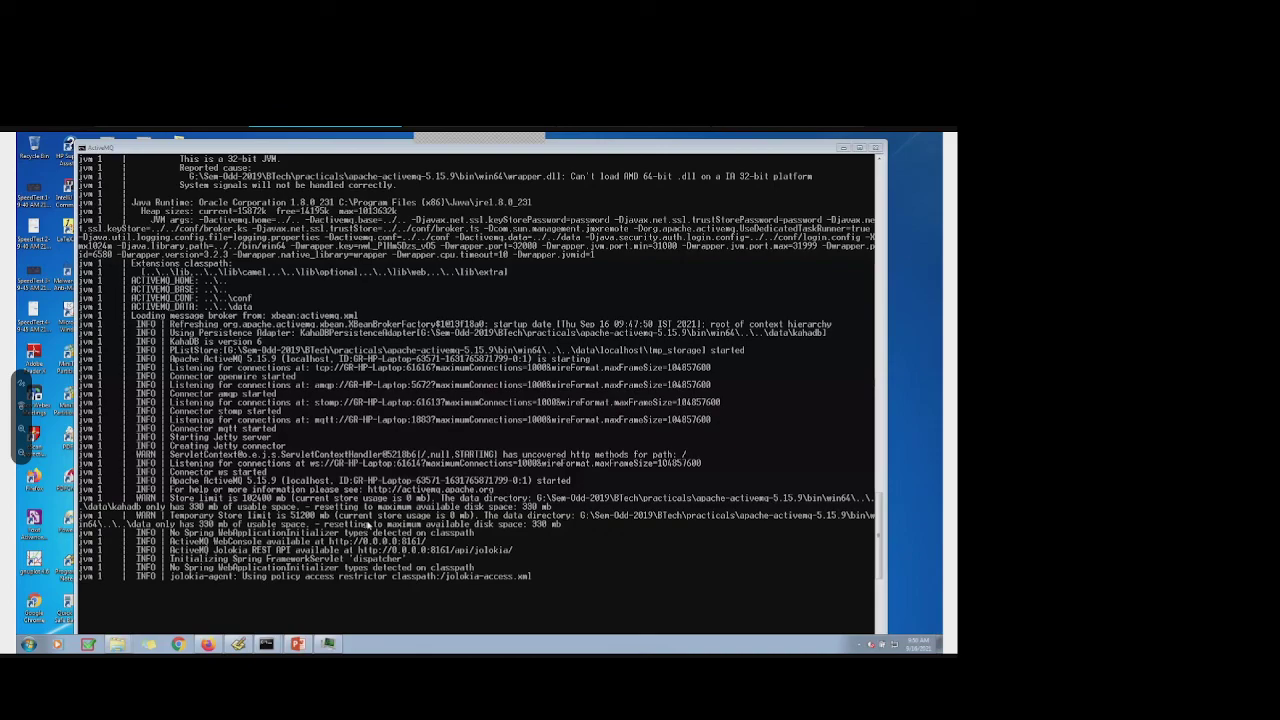
click(430, 540)
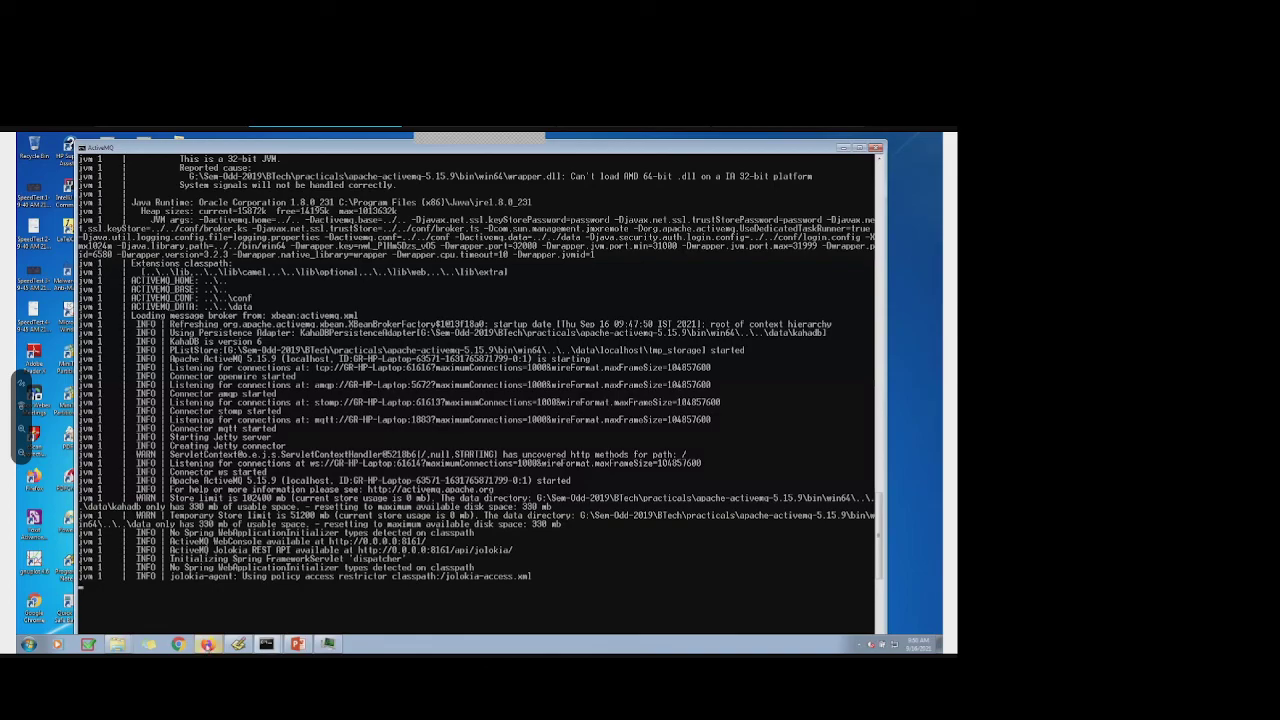
click(207, 644)
Sign in to localhost:8161/admin with the admin credentials, declining to save the login
key(ctrl+t)
click(491, 162)
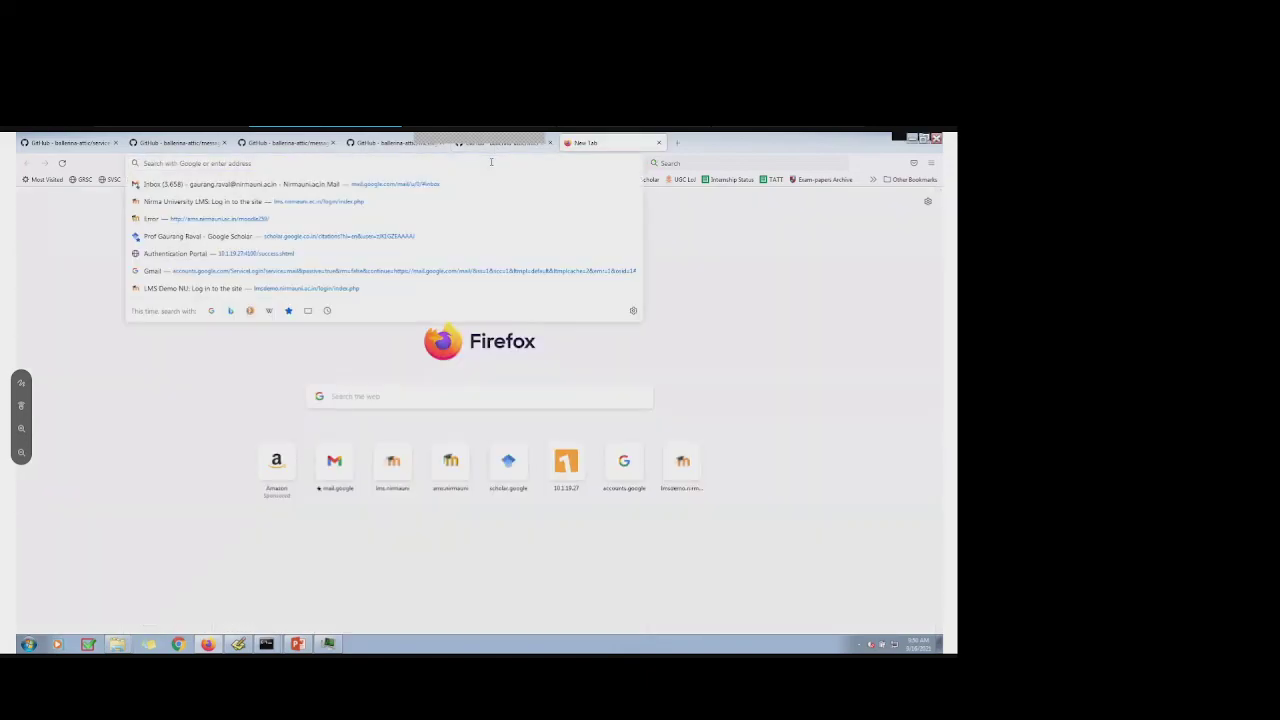
text(8161)
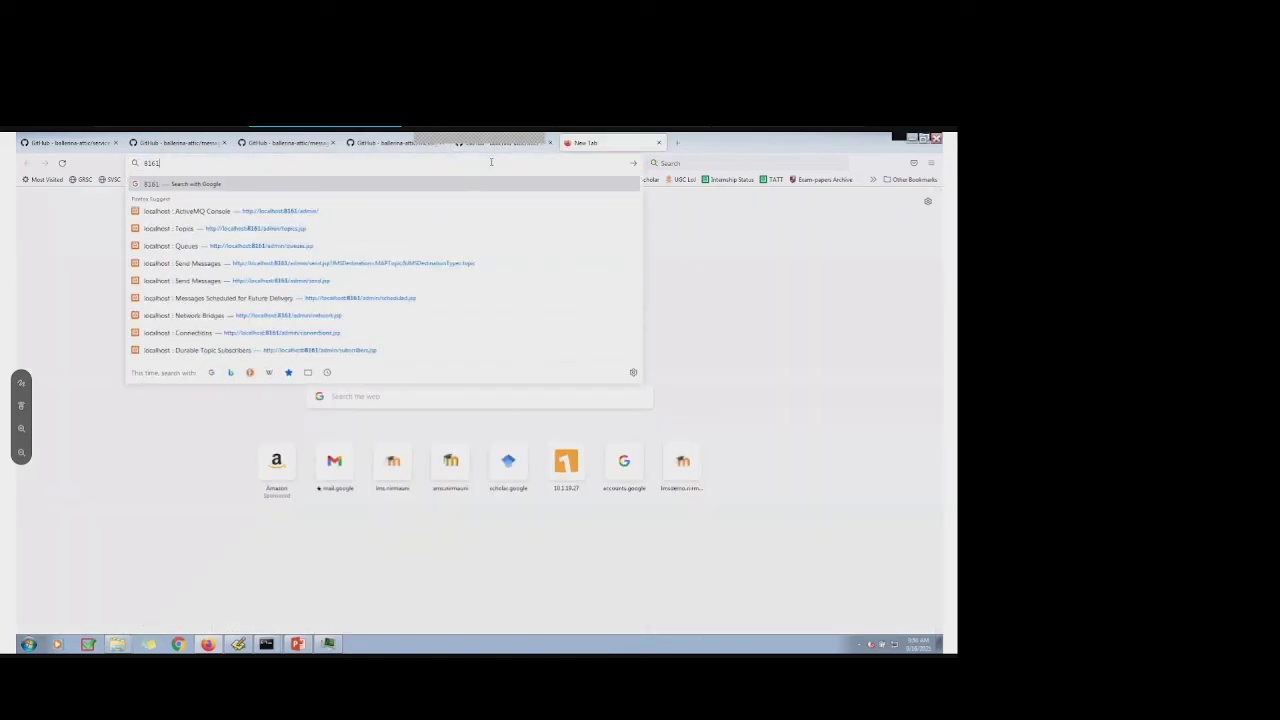
click(258, 211)
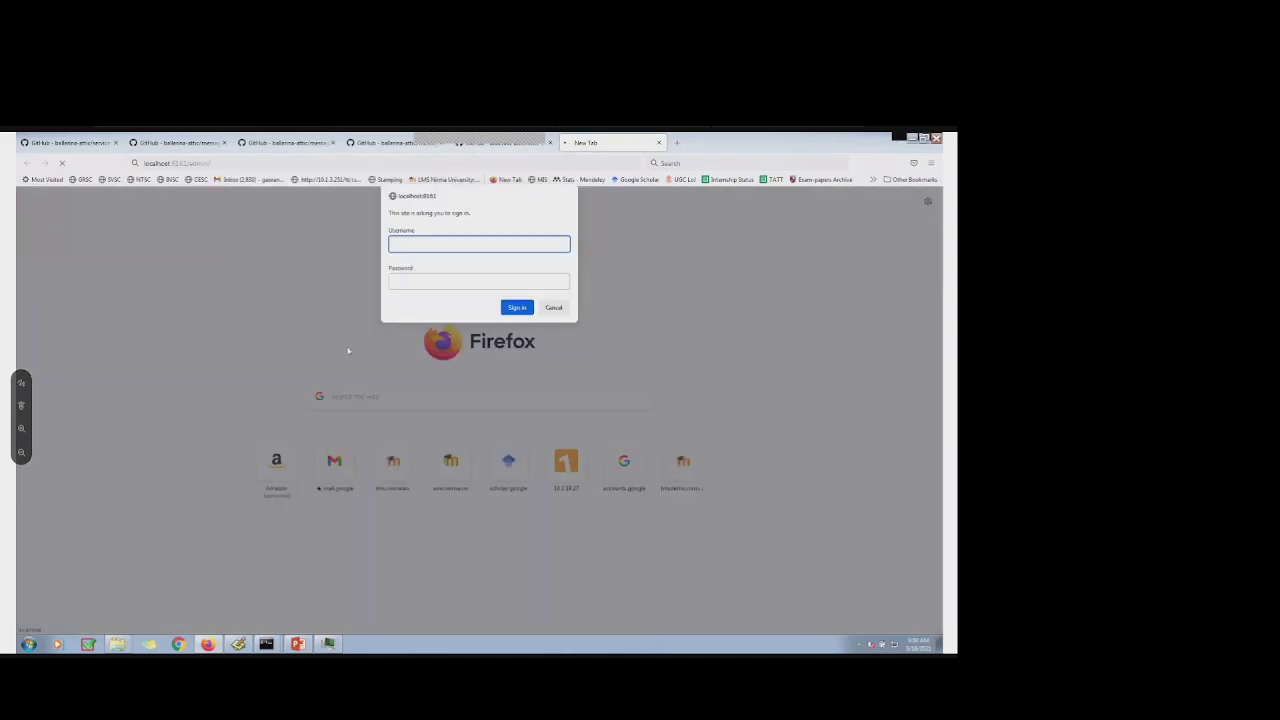
text(admin)
key(Tab)
text(admin)
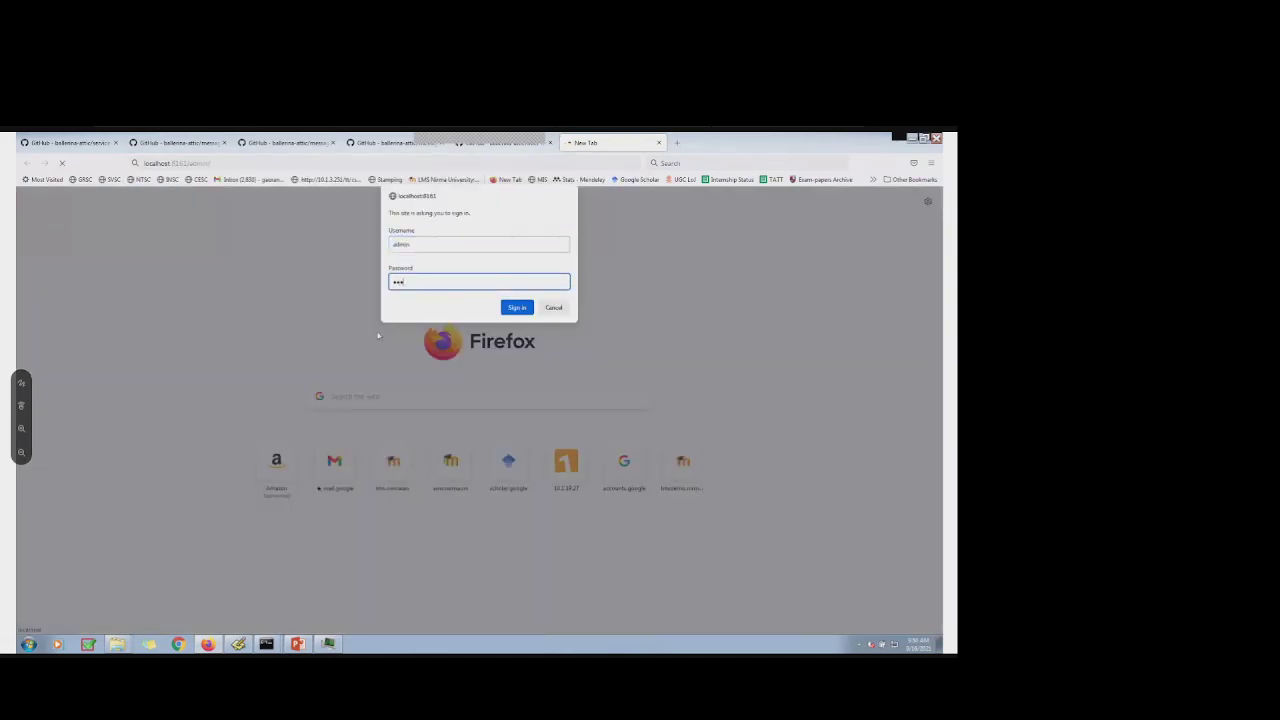
key(Return)
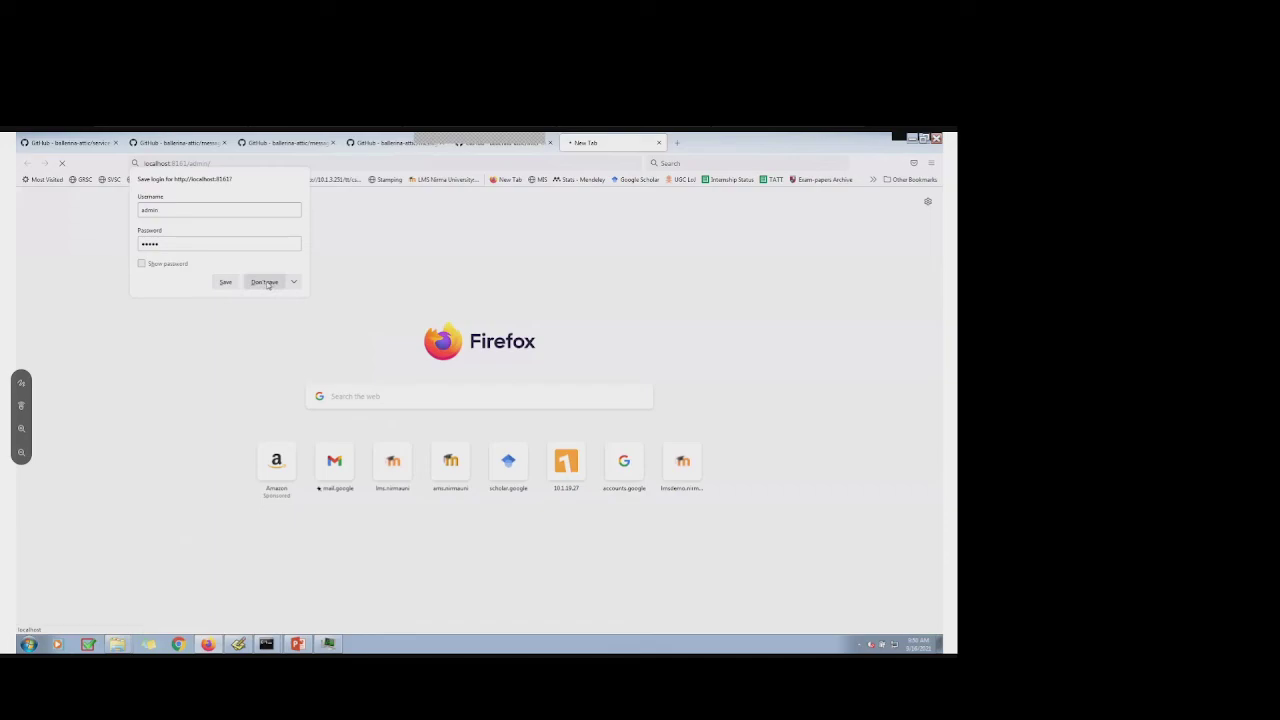
click(266, 286)
click(266, 286)
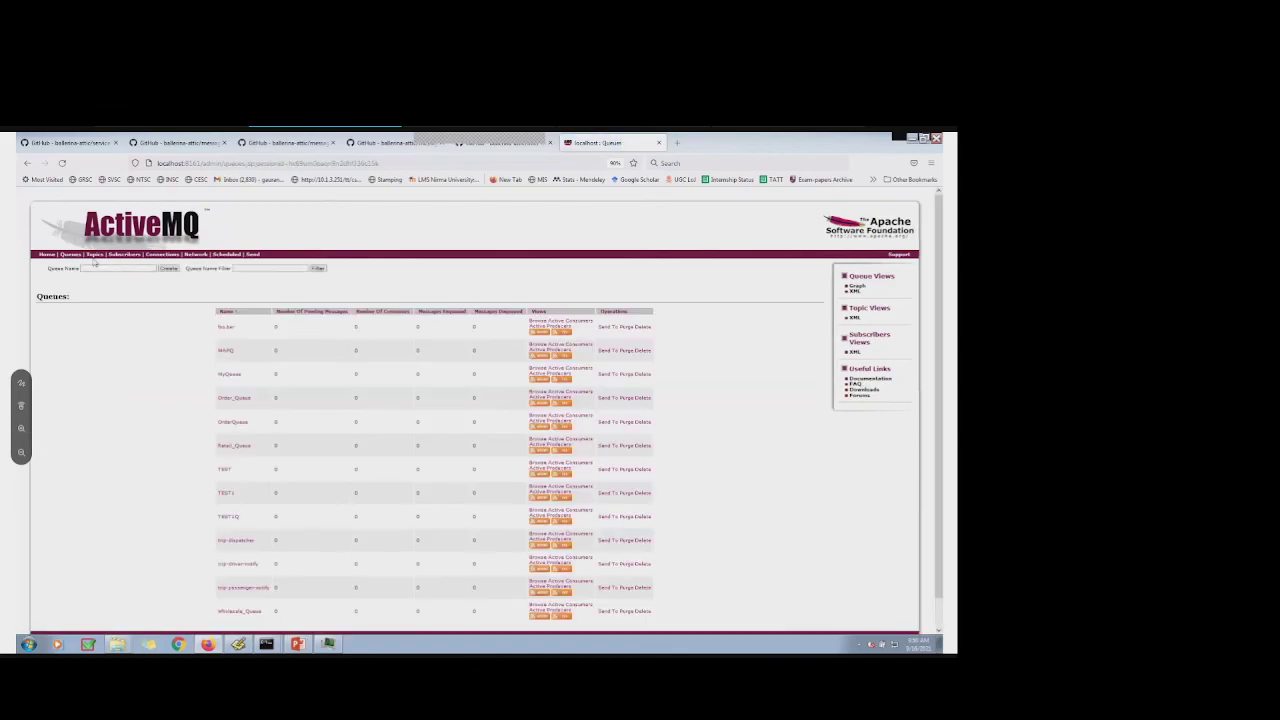
click(94, 255)
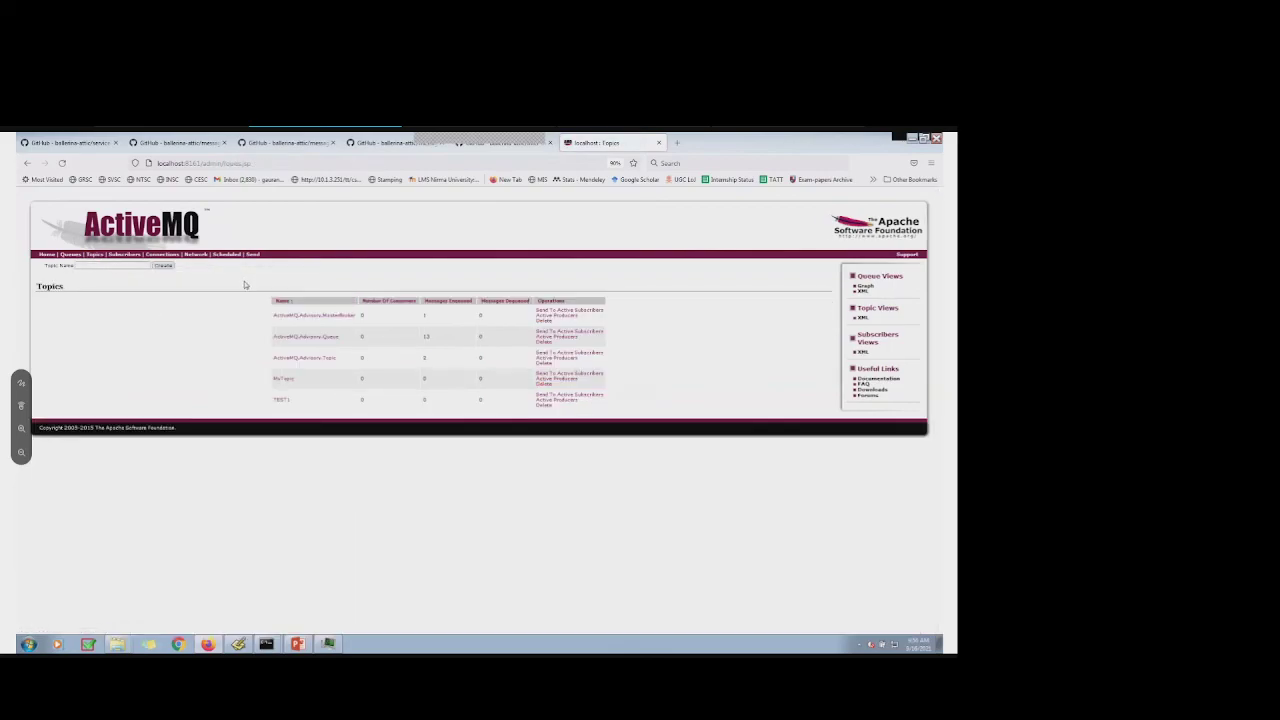
click(127, 255)
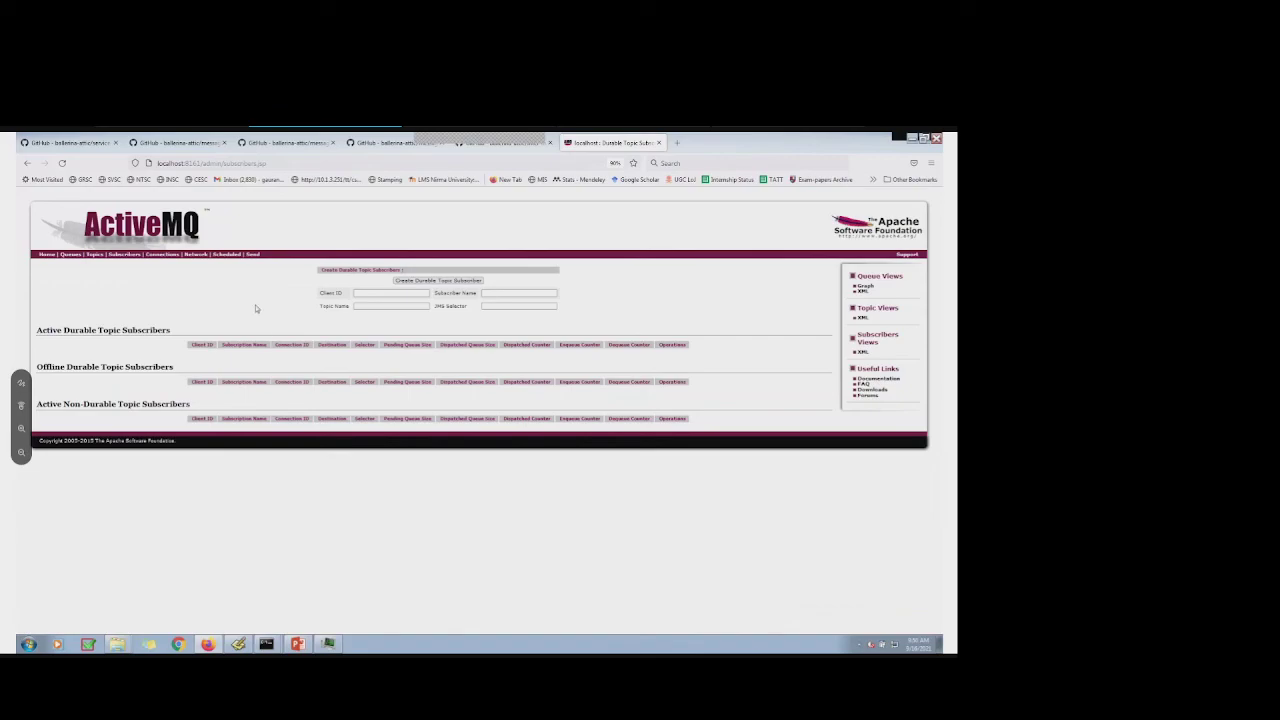
click(69, 255)
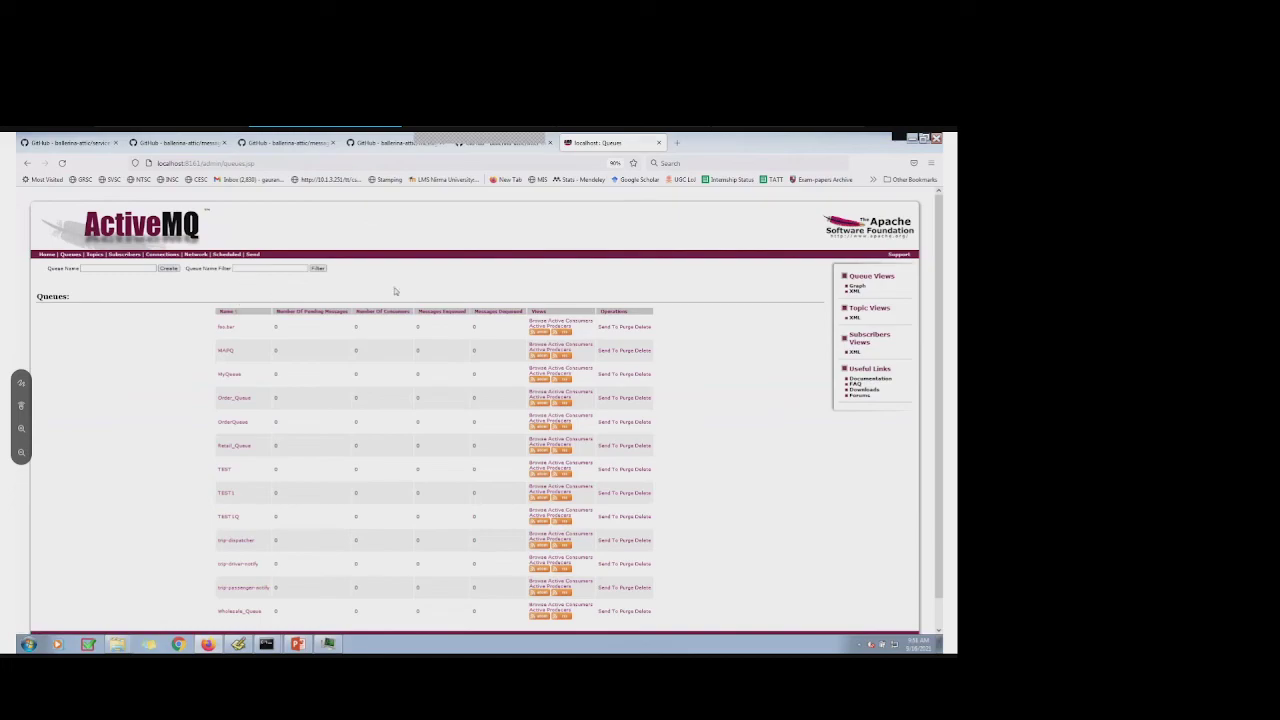
Open the Send form, zoom in, and inspect the foo.bar destination, Queue type and message body
click(253, 255)
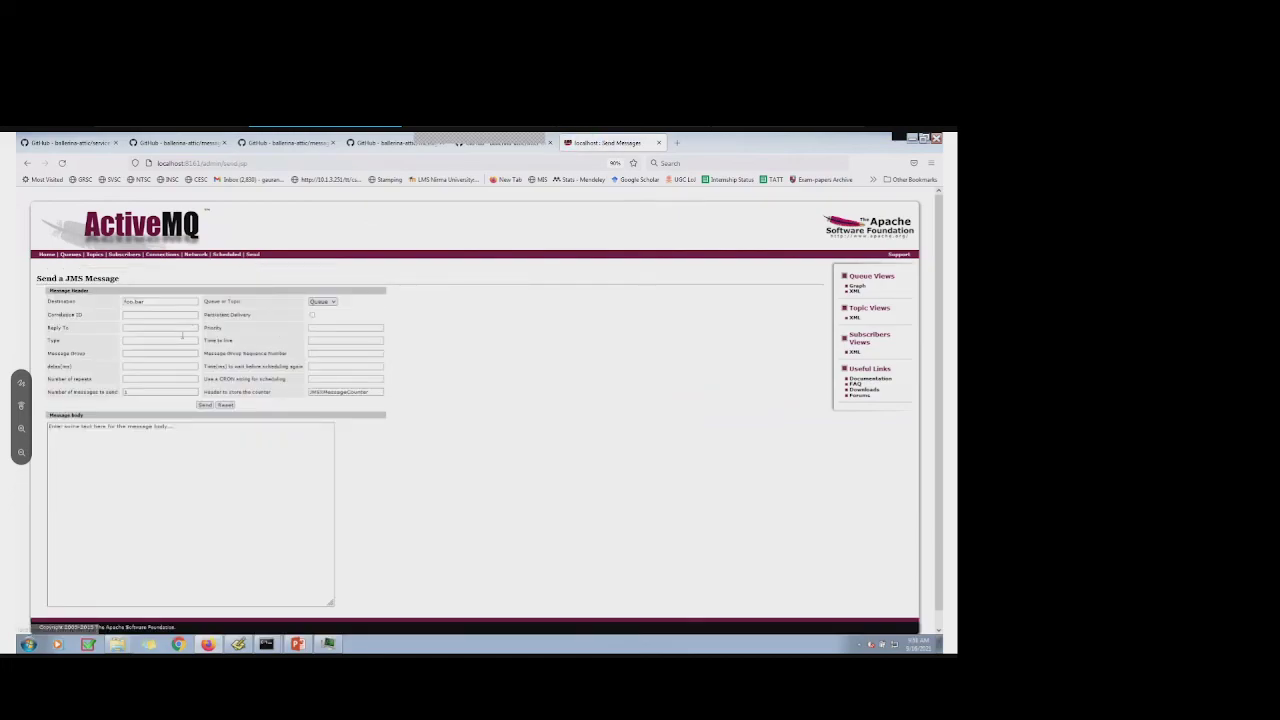
click(179, 430)
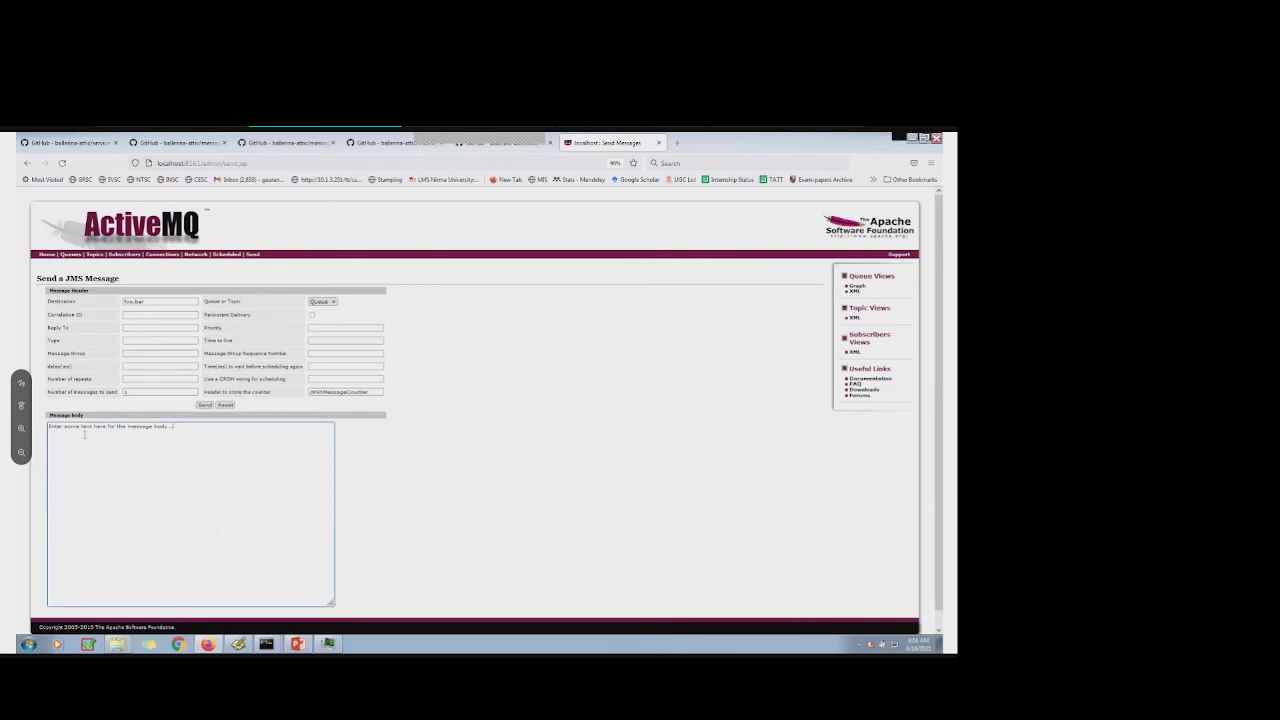
click(489, 501)
double_click(173, 302)
click(377, 509)
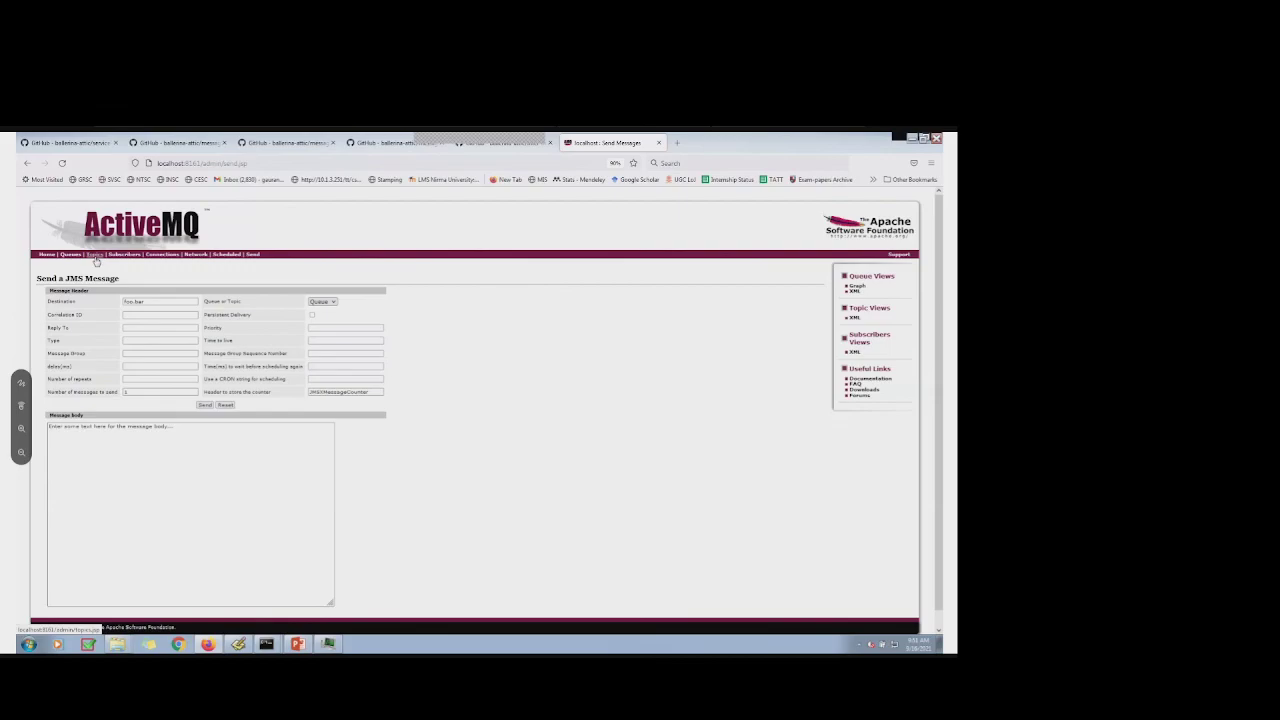
key(ctrl+plus)
key(ctrl+plus)
key(ctrl+plus)
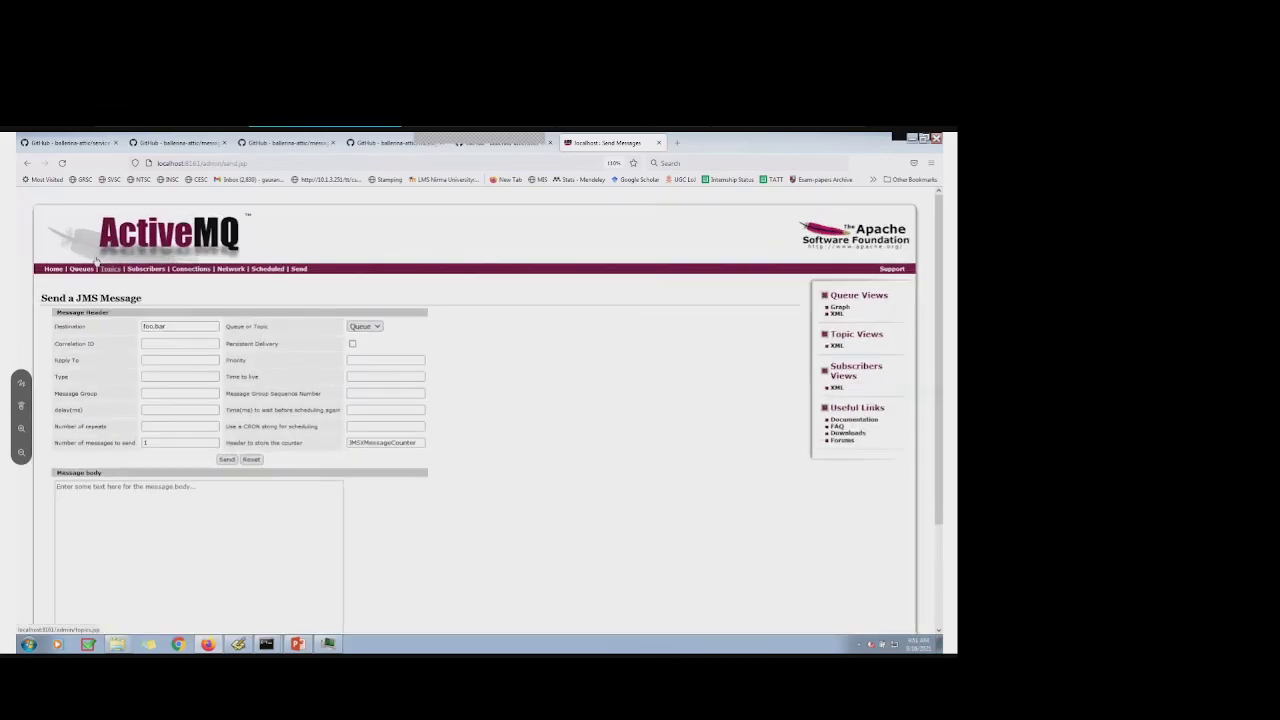
click(392, 340)
click(619, 426)
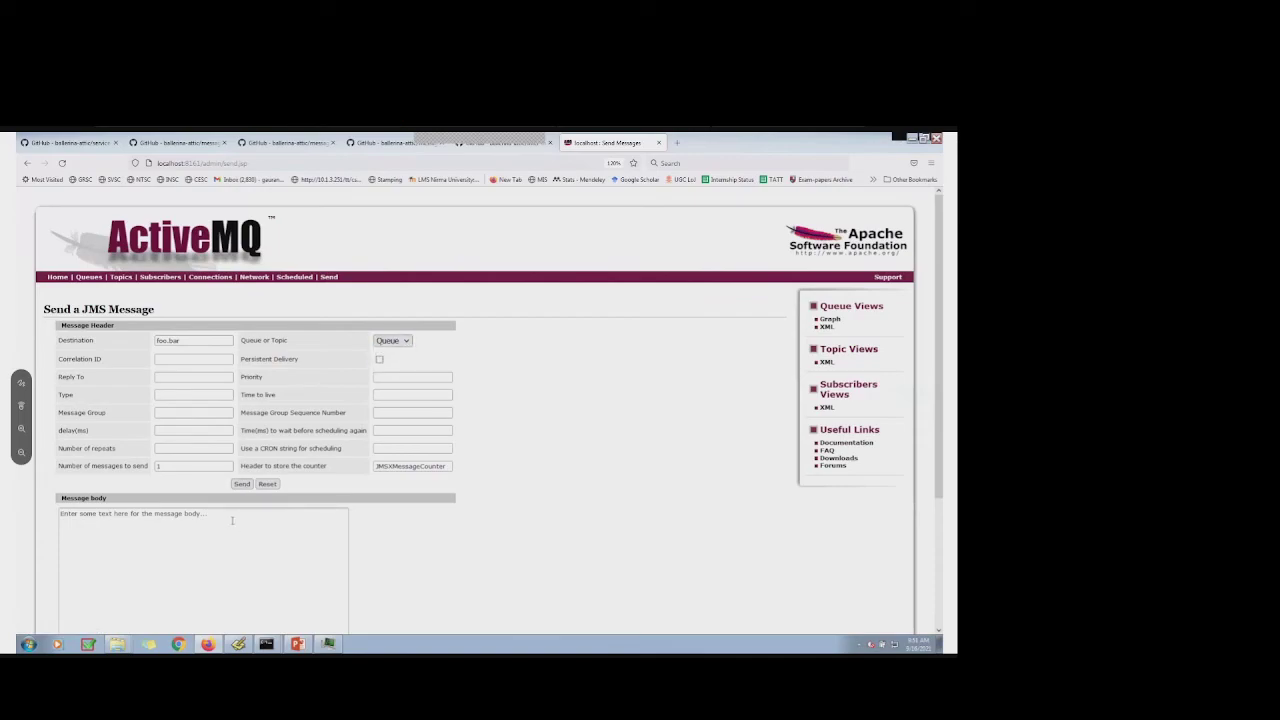
triple_click(120, 514)
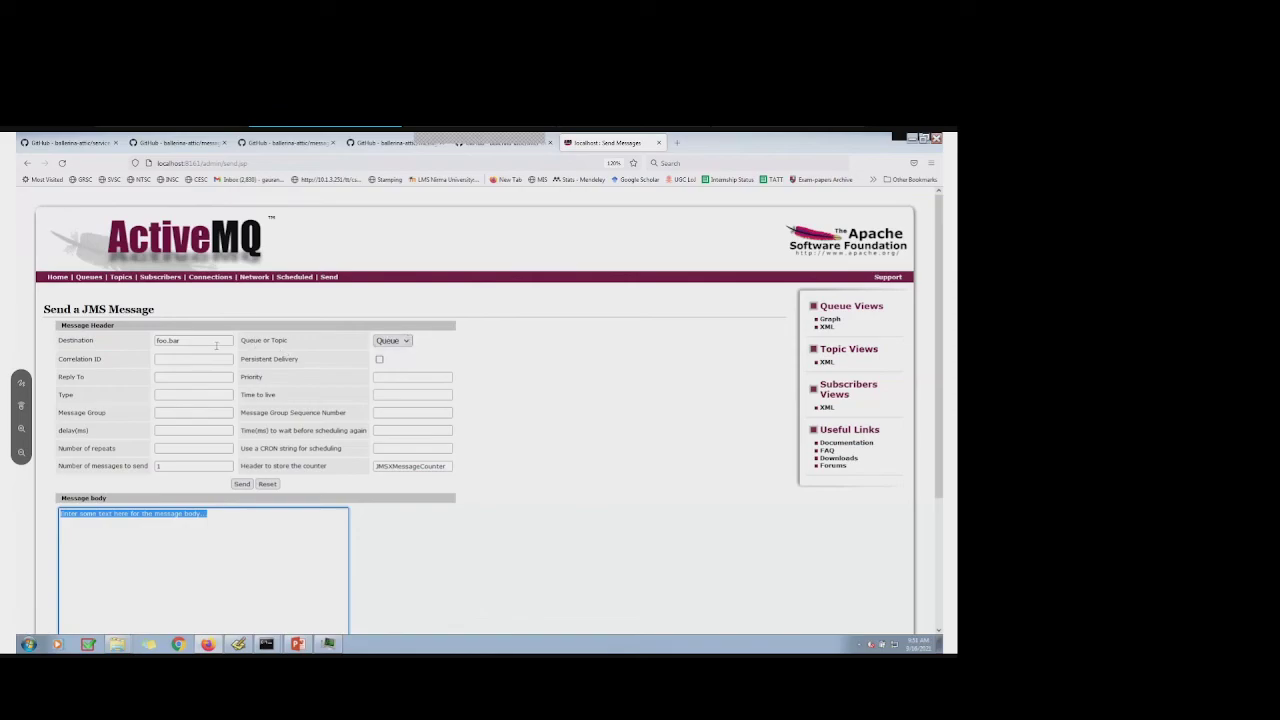
drag(182, 341, 156, 341)
click(624, 447)
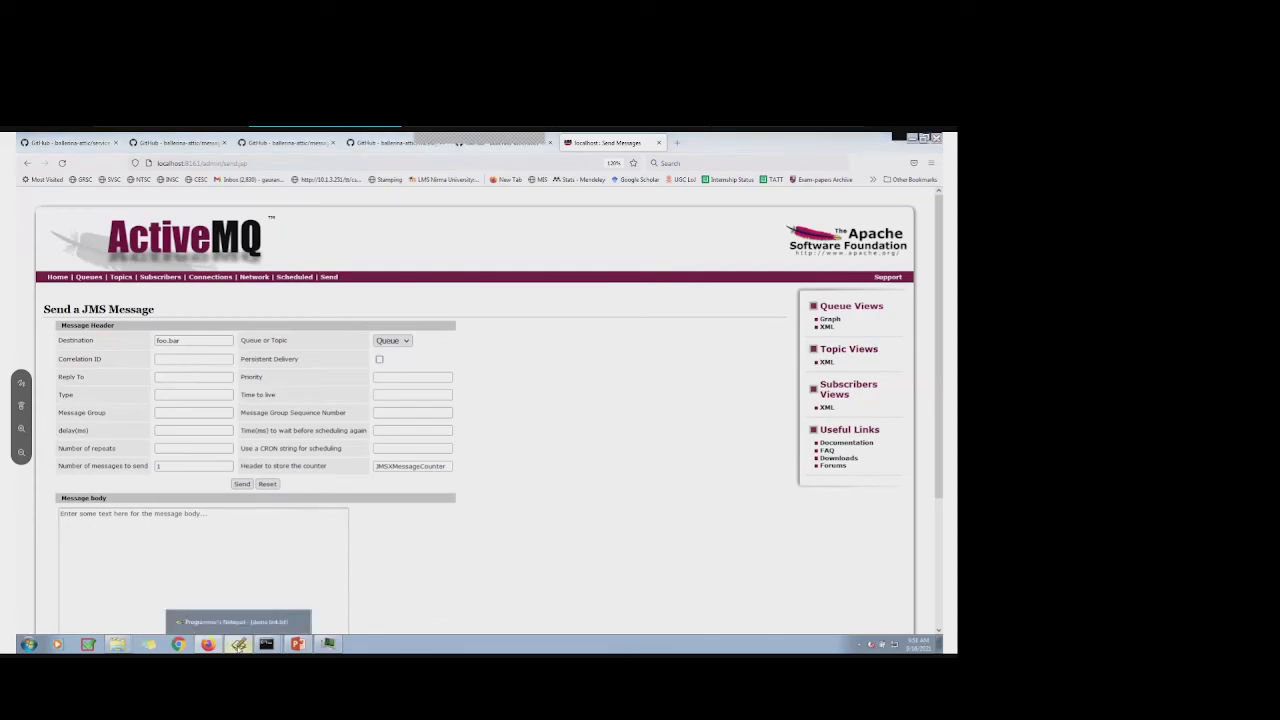
Copy the first curl command posting q-message to TEST and bring up the curl folder window
click(240, 645)
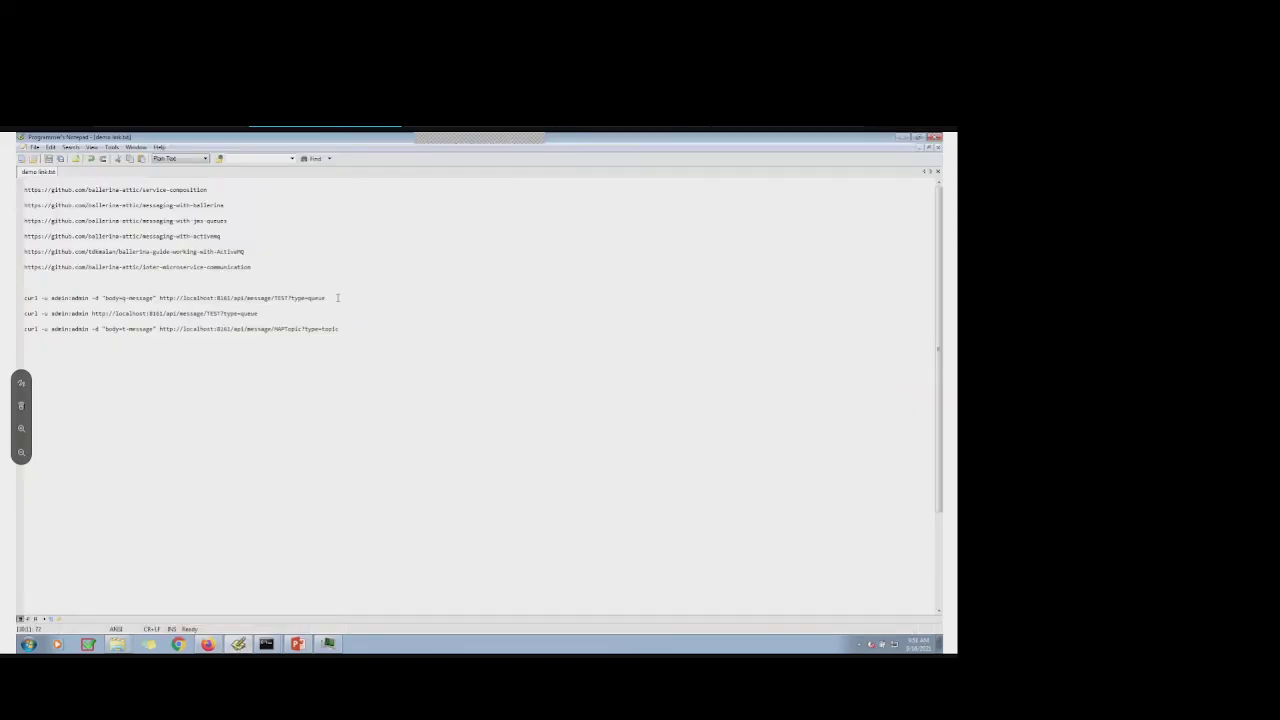
click(327, 297)
drag(327, 297, 24, 298)
key(ctrl+c)
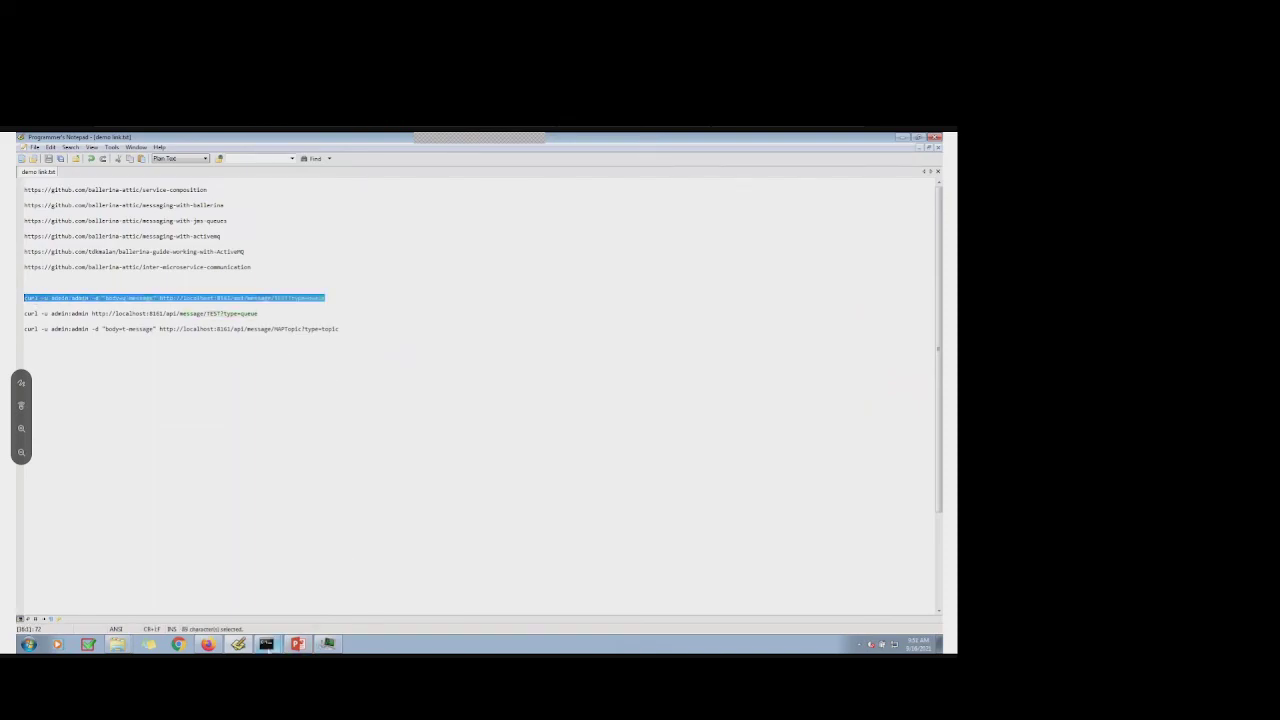
click(266, 645)
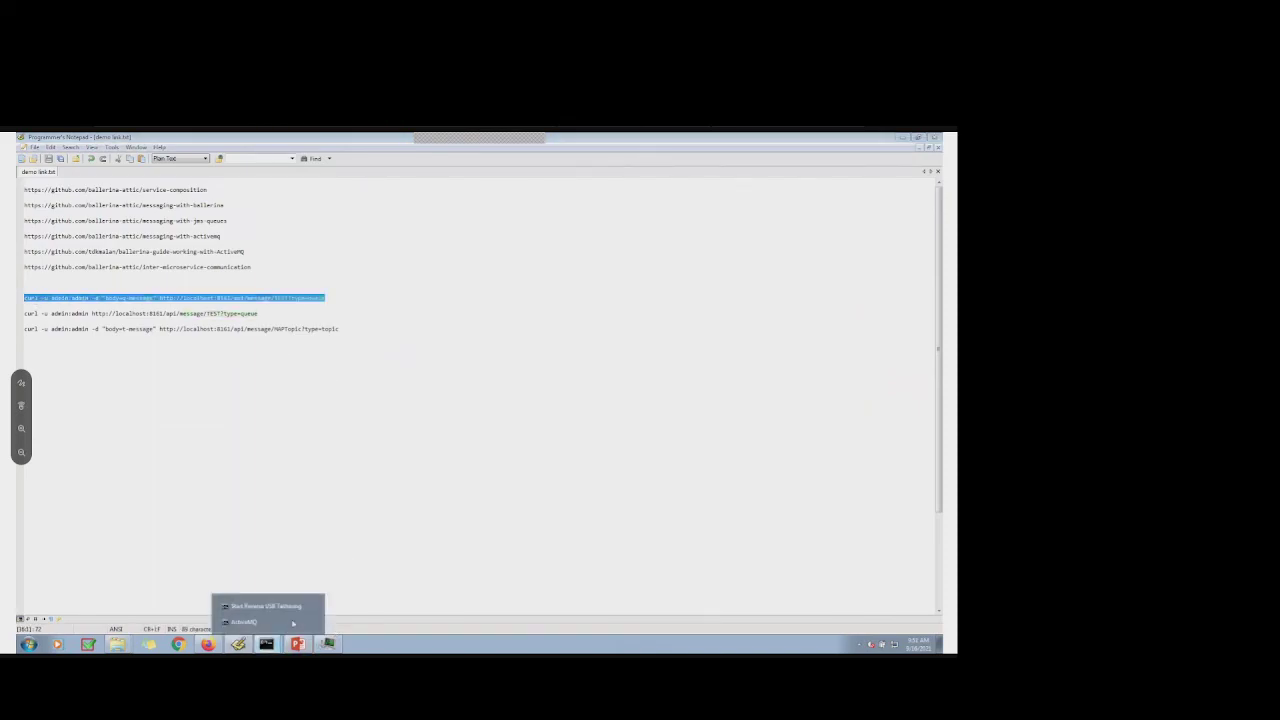
click(117, 644)
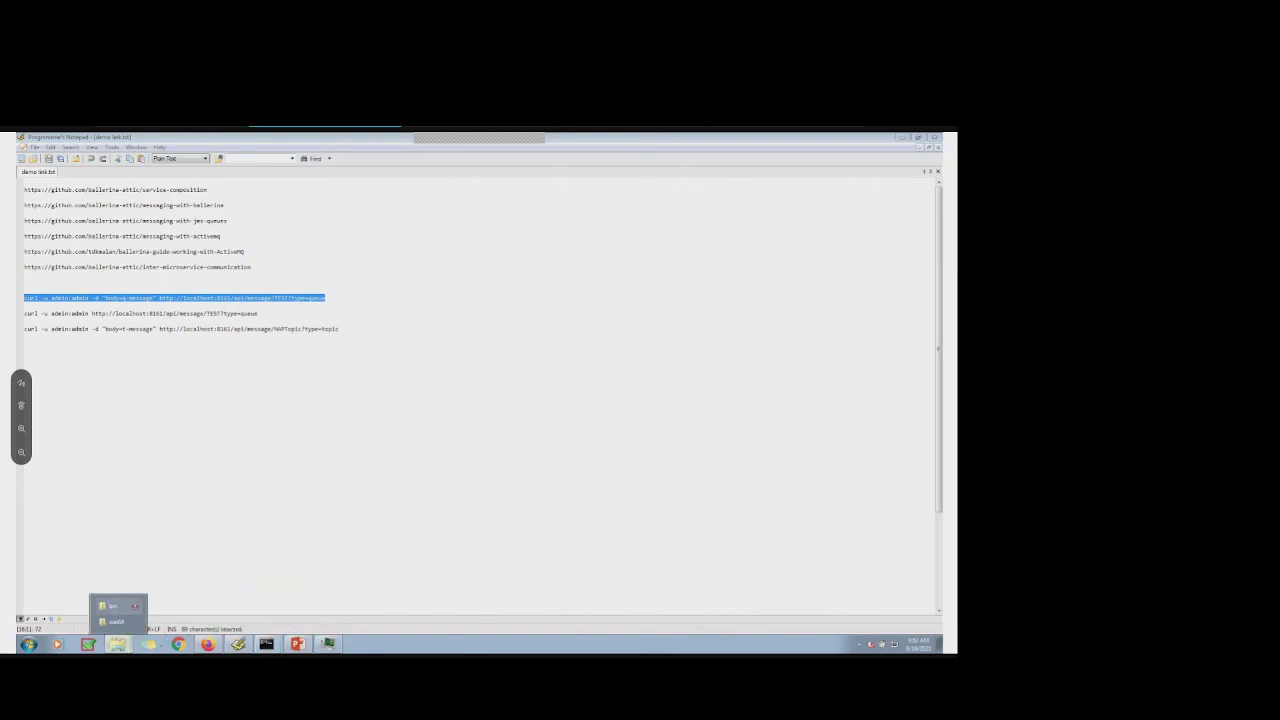
click(113, 606)
click(375, 152)
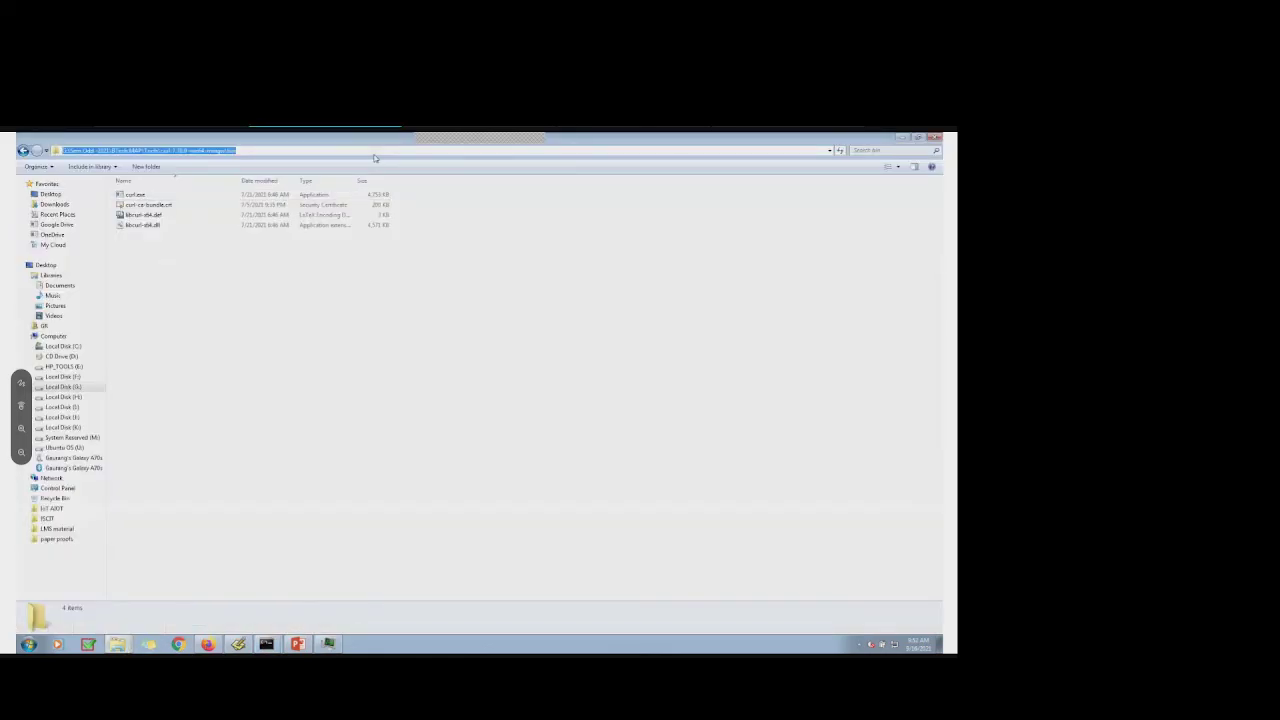
Open cmd in the curl folder and run the pasted curl command, sending q-message to TEST
text(cmd)
key(Return)
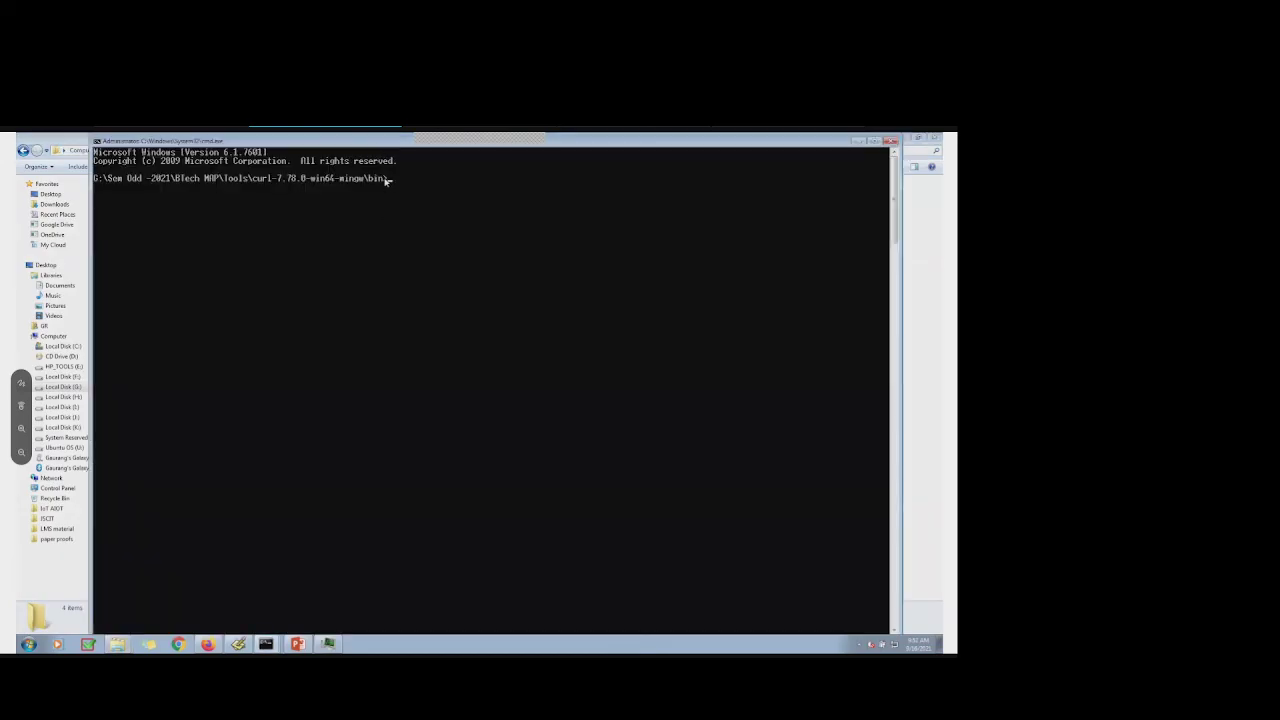
right_click(391, 179)
click(410, 204)
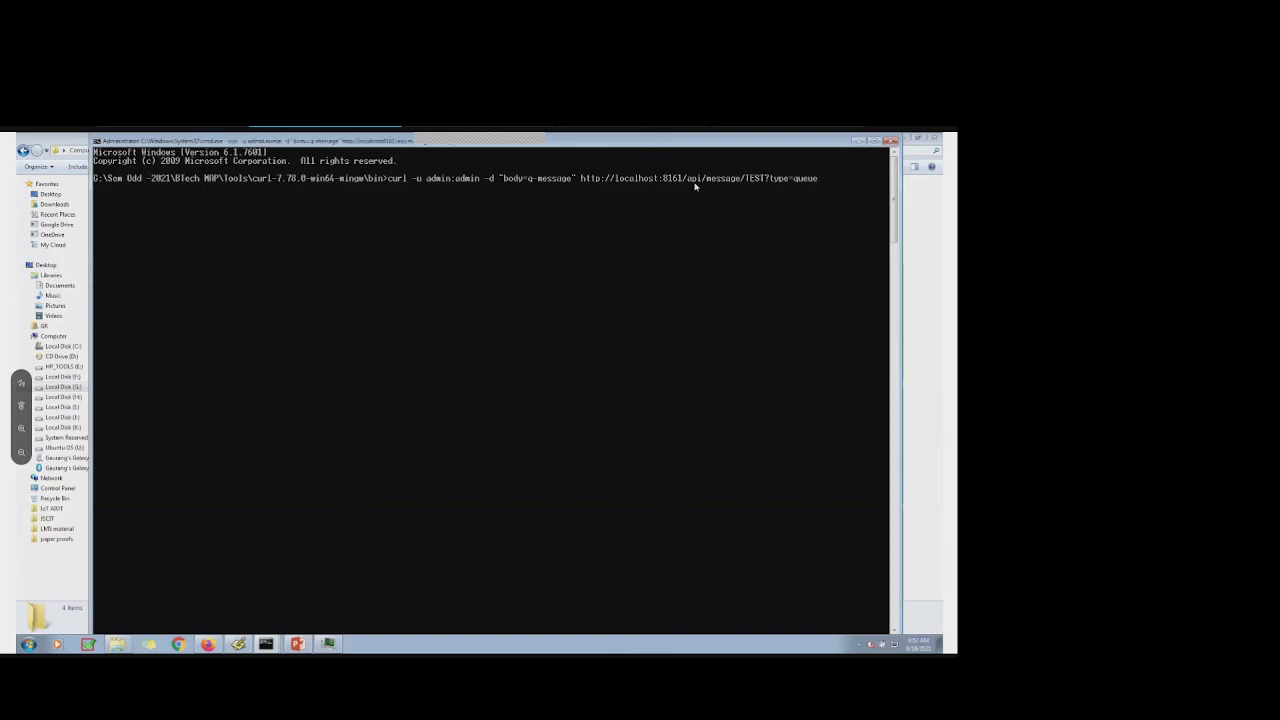
key(Return)
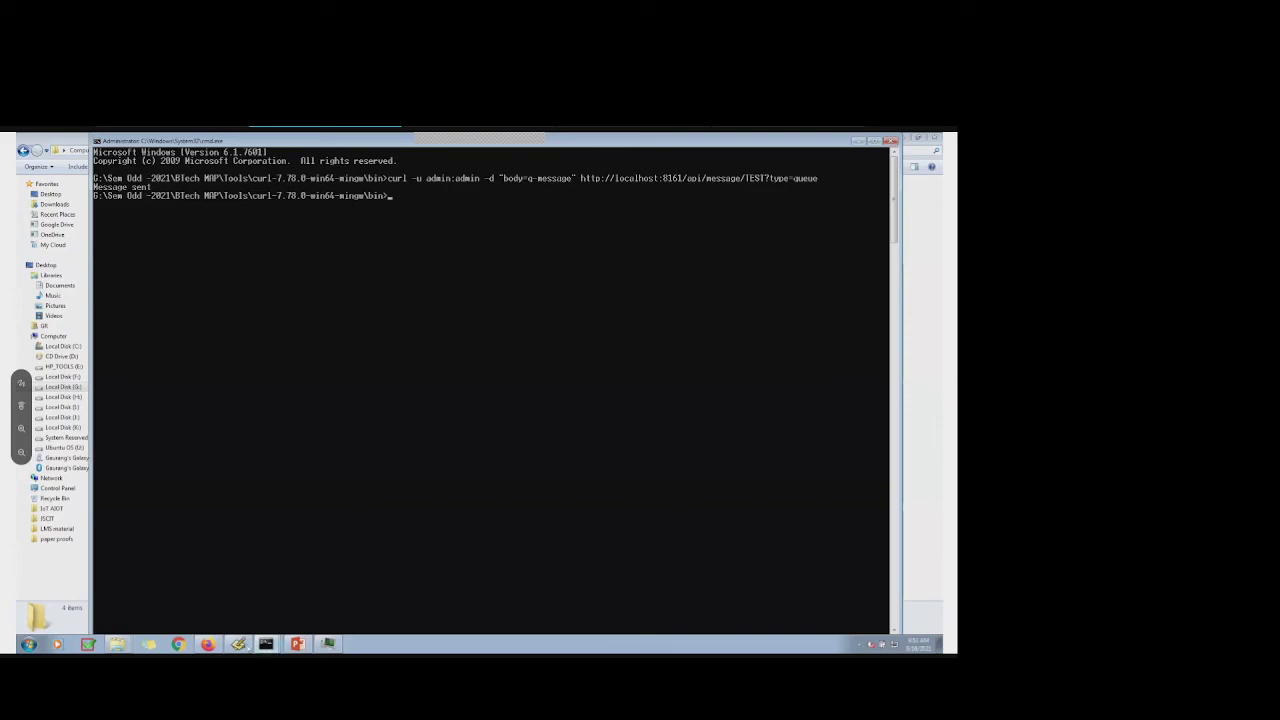
click(238, 643)
click(298, 429)
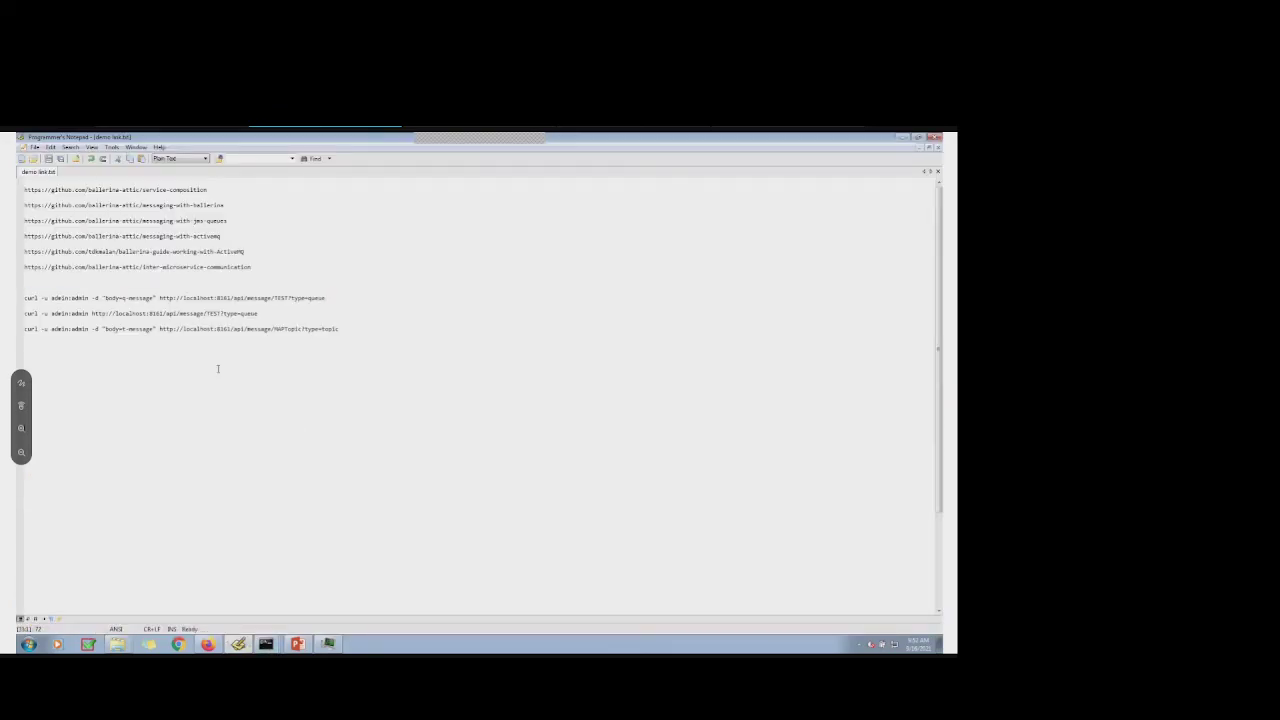
Select the curl GET line for TEST, then minimize cmd and return to the Firefox Send page
drag(258, 313, 24, 313)
key(ctrl+c)
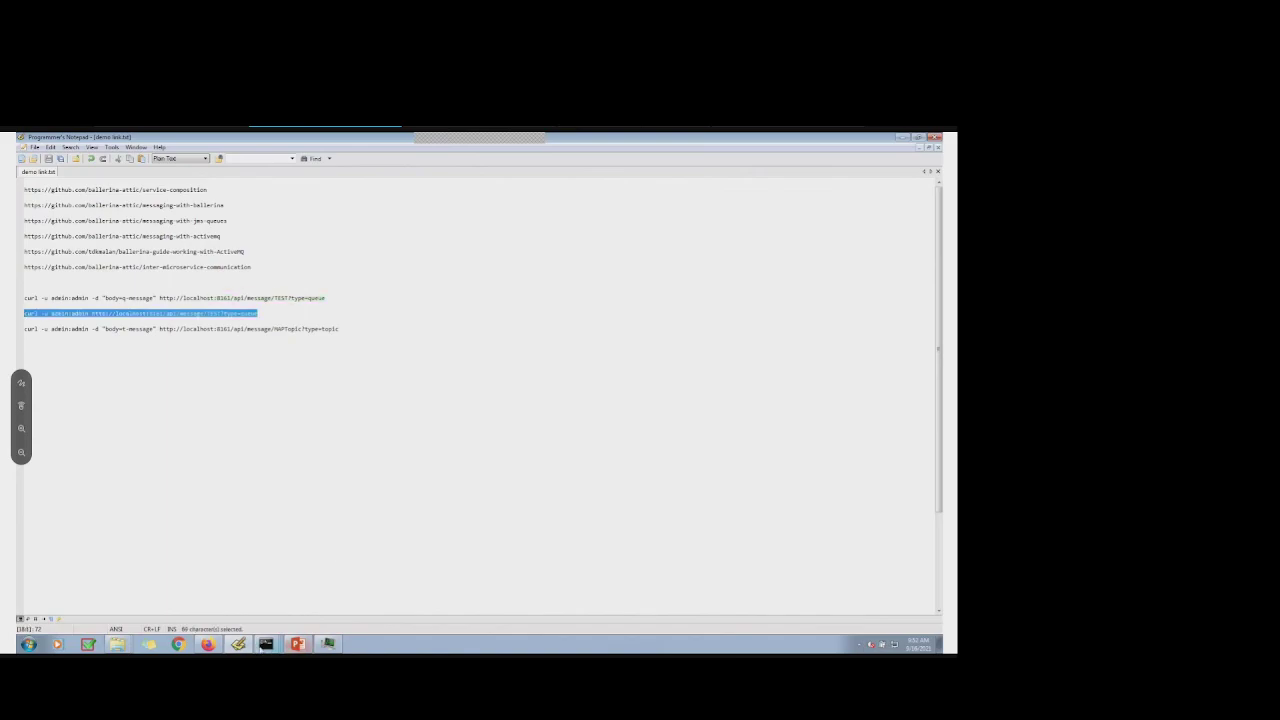
click(266, 643)
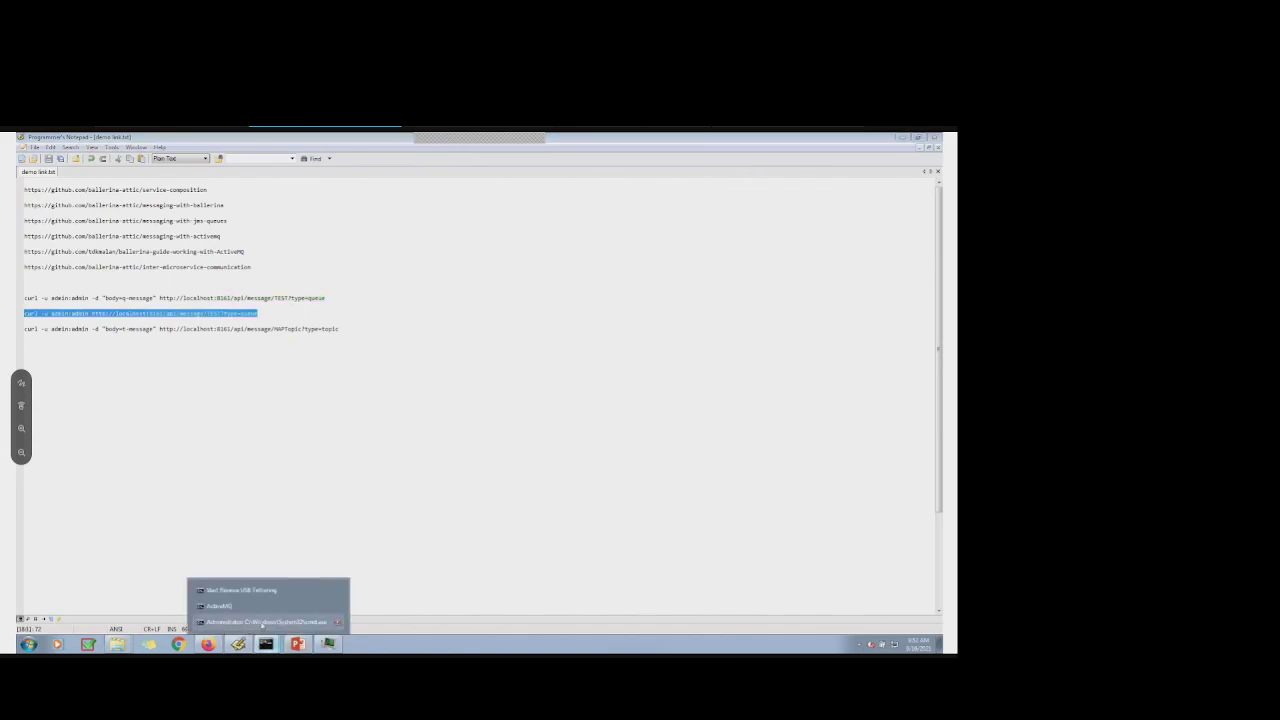
click(265, 622)
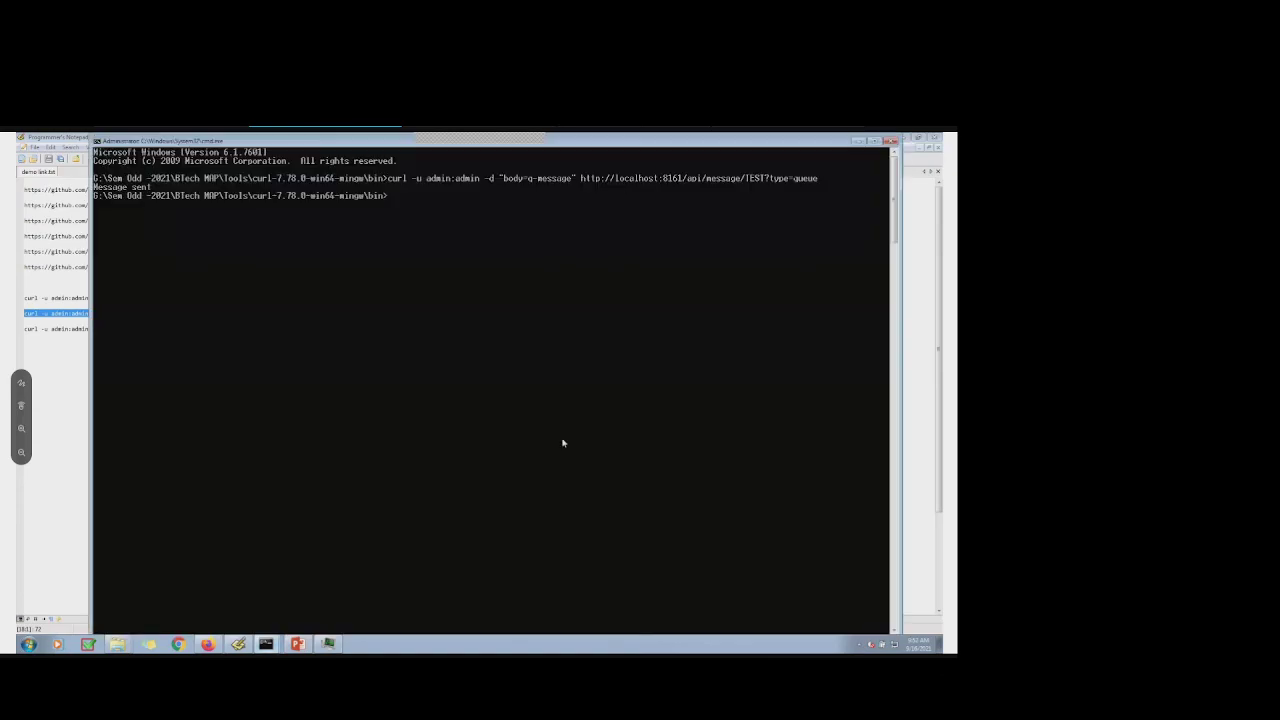
right_click(393, 207)
click(337, 323)
click(858, 141)
click(207, 643)
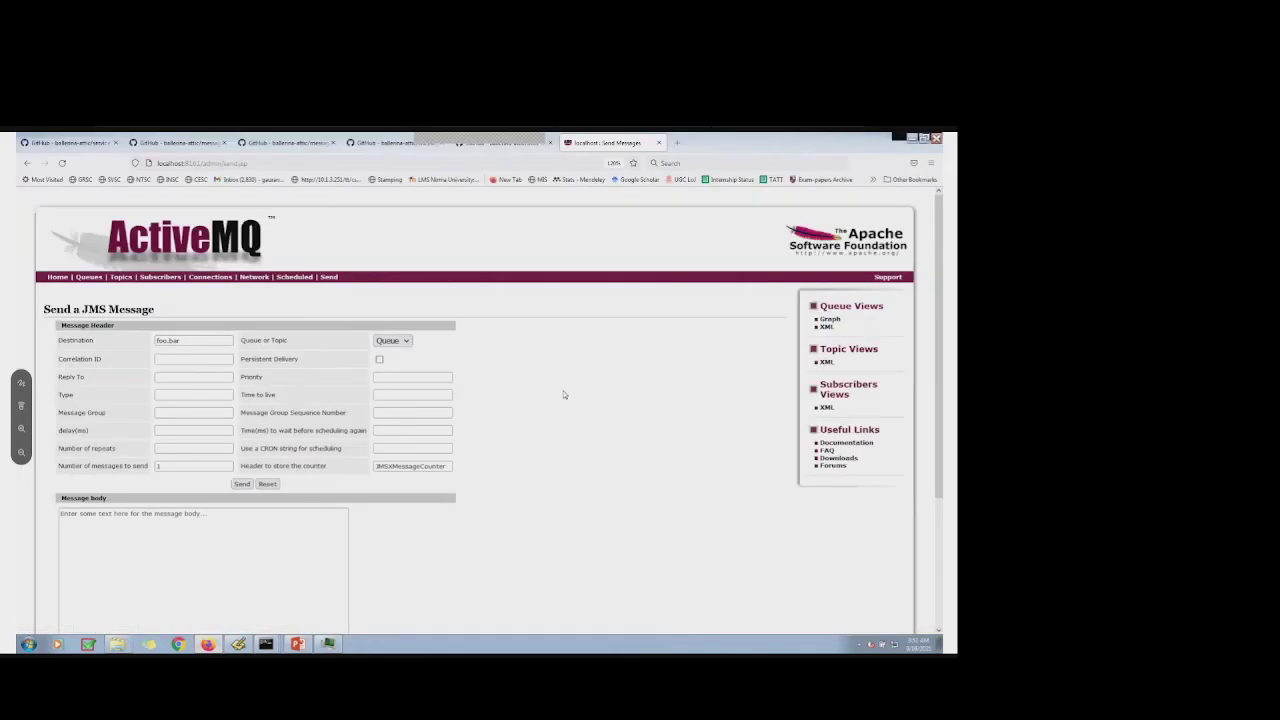
Reload the Queues page and confirm TEST shows 1 pending and 1 enqueued message
click(89, 277)
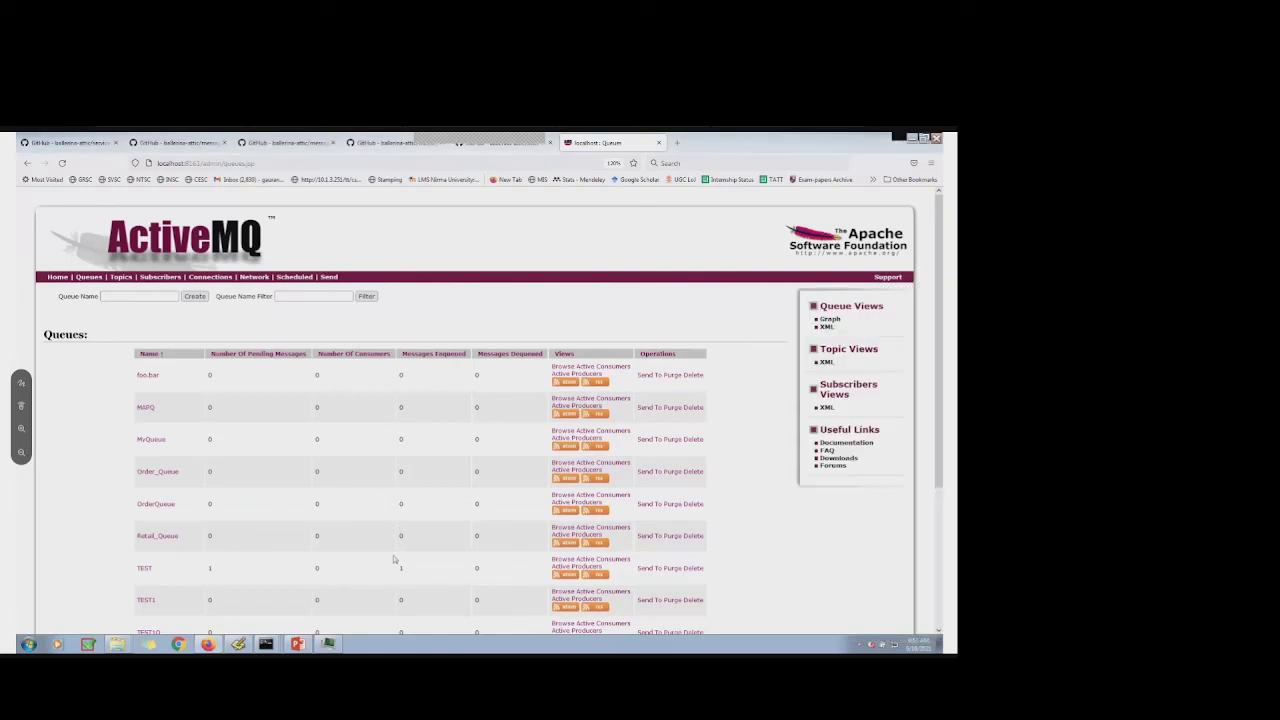
scroll(346, 503, down, 1)
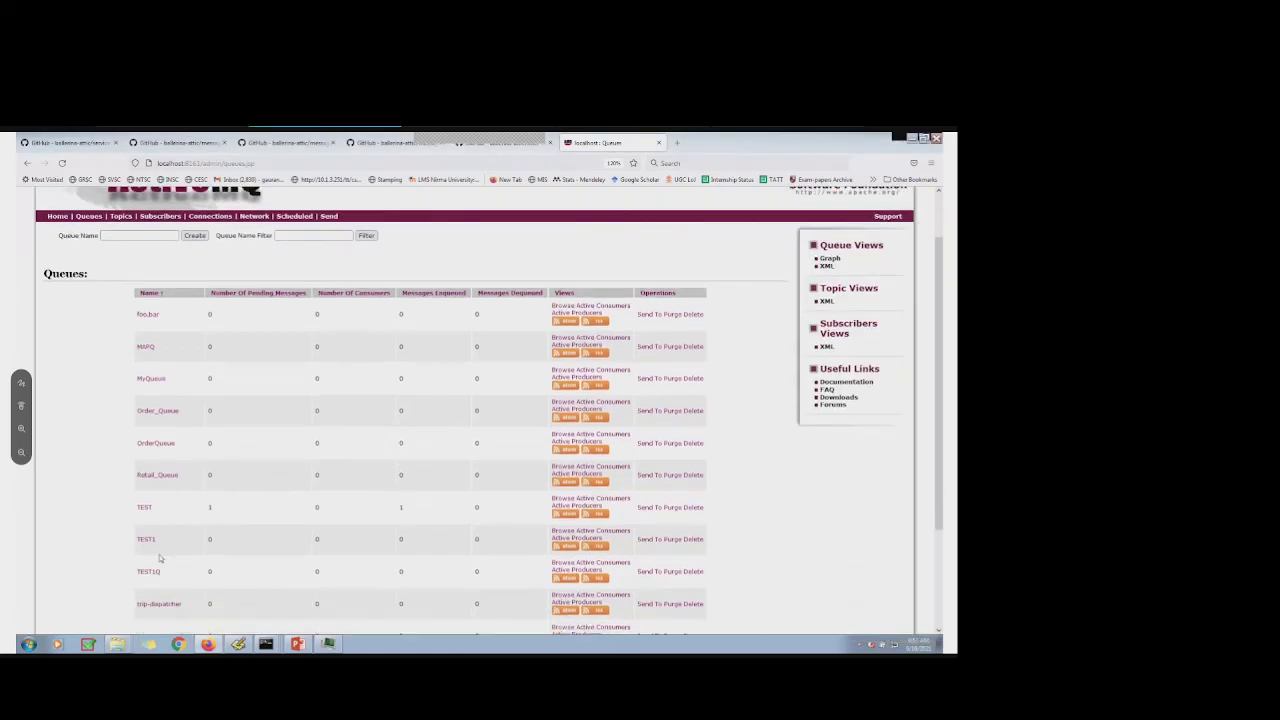
click(240, 645)
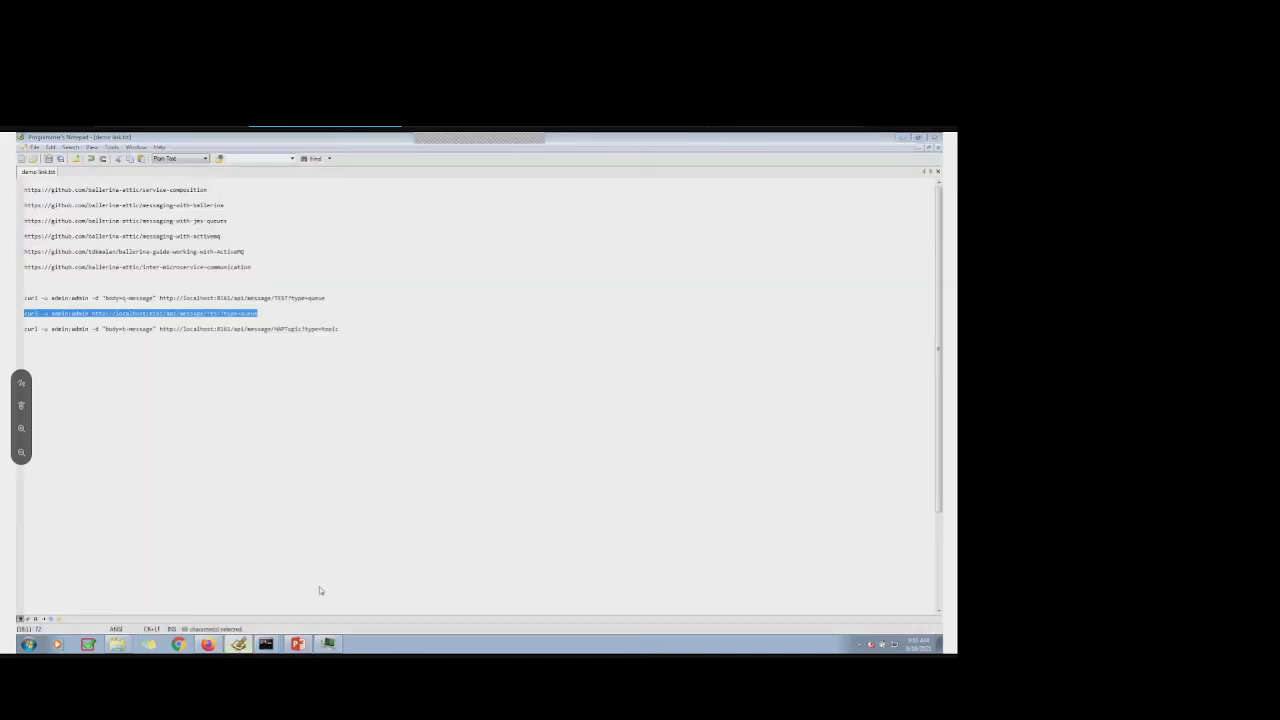
key(alt+Tab)
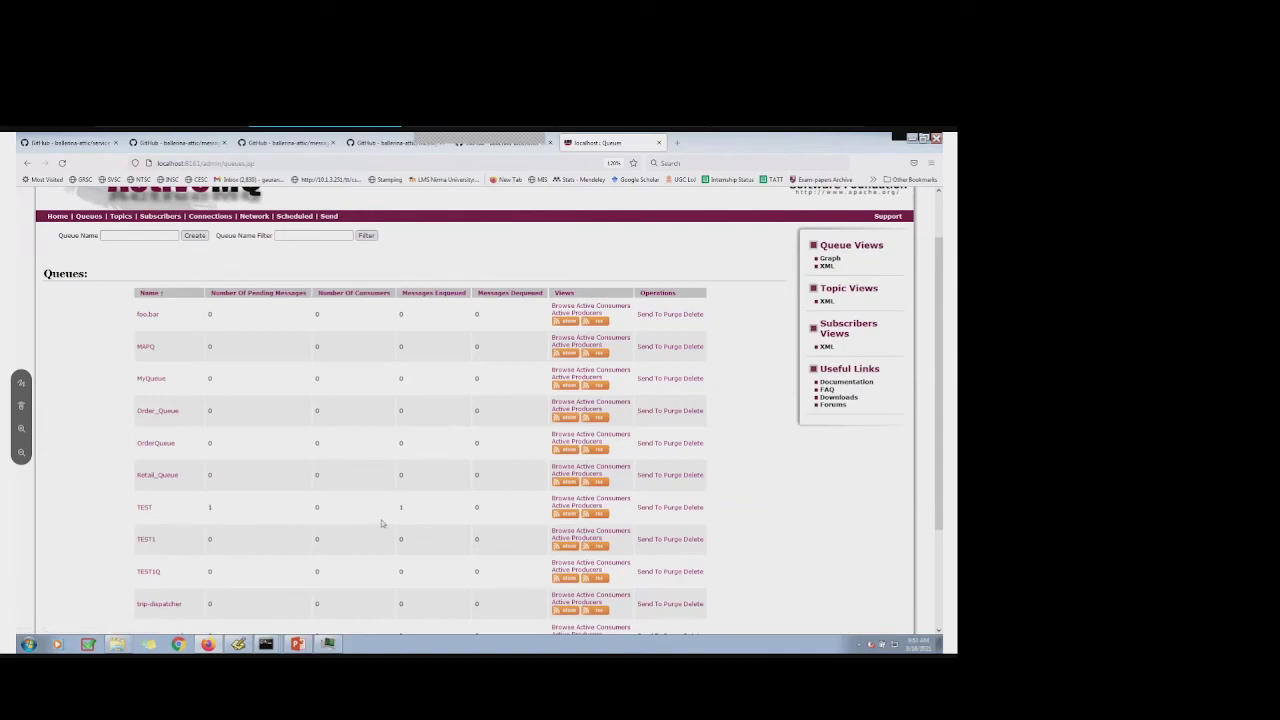
key(F5)
double_click(401, 508)
click(266, 643)
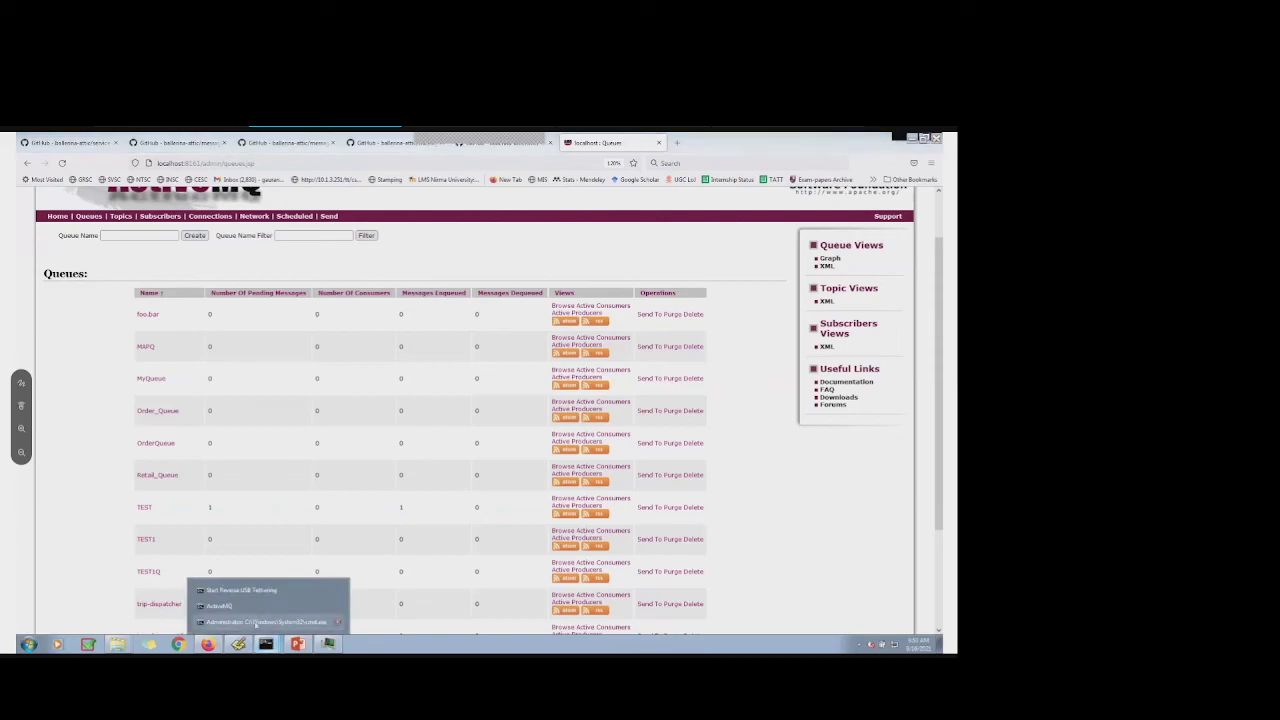
Clear the recalled command at the prompt and copy the curl GET line for TEST
click(256, 622)
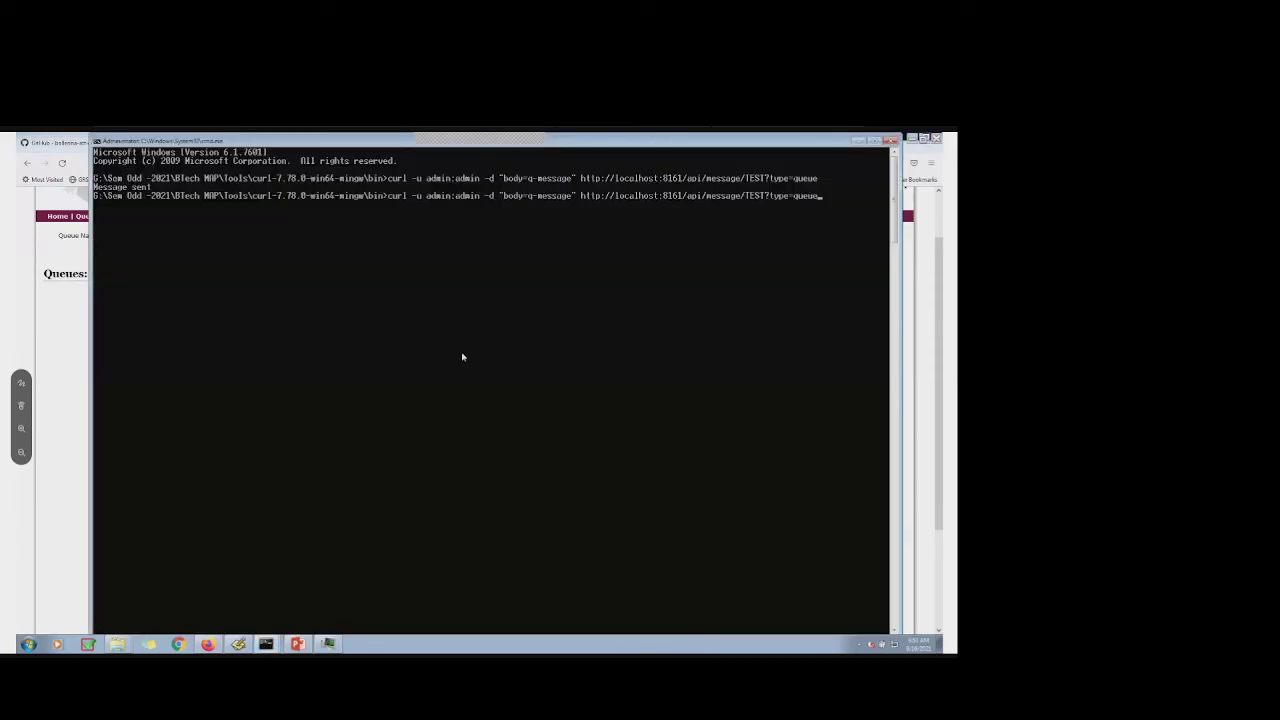
key(BackSpace)
key(BackSpace)
key(BackSpace)
key(BackSpace)
key(BackSpace)
key(BackSpace)
key(BackSpace)
key(BackSpace)
key(BackSpace)
key(BackSpace)
key(BackSpace)
key(BackSpace)
key(BackSpace)
key(BackSpace)
key(BackSpace)
key(BackSpace)
key(BackSpace)
key(BackSpace)
key(BackSpace)
key(BackSpace)
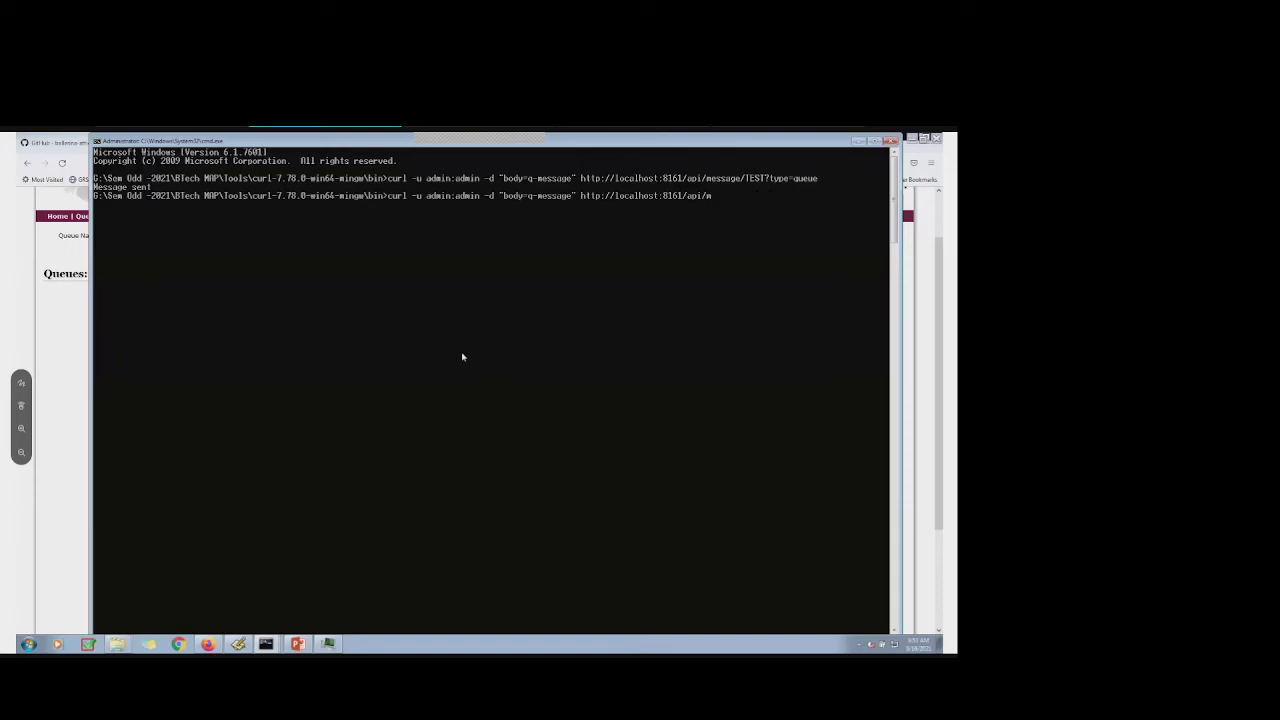
key(BackSpace)
key(BackSpace)
key(BackSpace)
key(BackSpace)
key(BackSpace)
key(BackSpace)
key(BackSpace)
key(BackSpace)
key(BackSpace)
key(BackSpace)
key(BackSpace)
key(BackSpace)
key(BackSpace)
key(BackSpace)
key(BackSpace)
key(BackSpace)
key(BackSpace)
key(BackSpace)
key(BackSpace)
key(BackSpace)
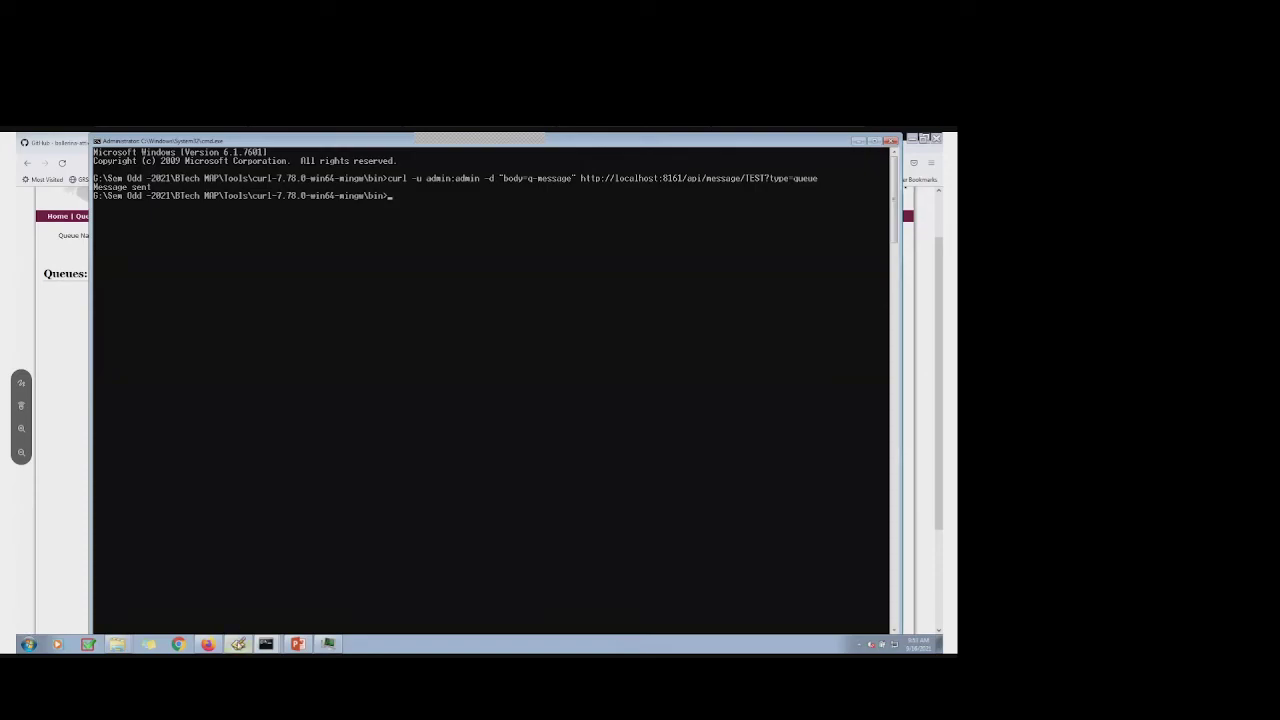
key(alt+Tab)
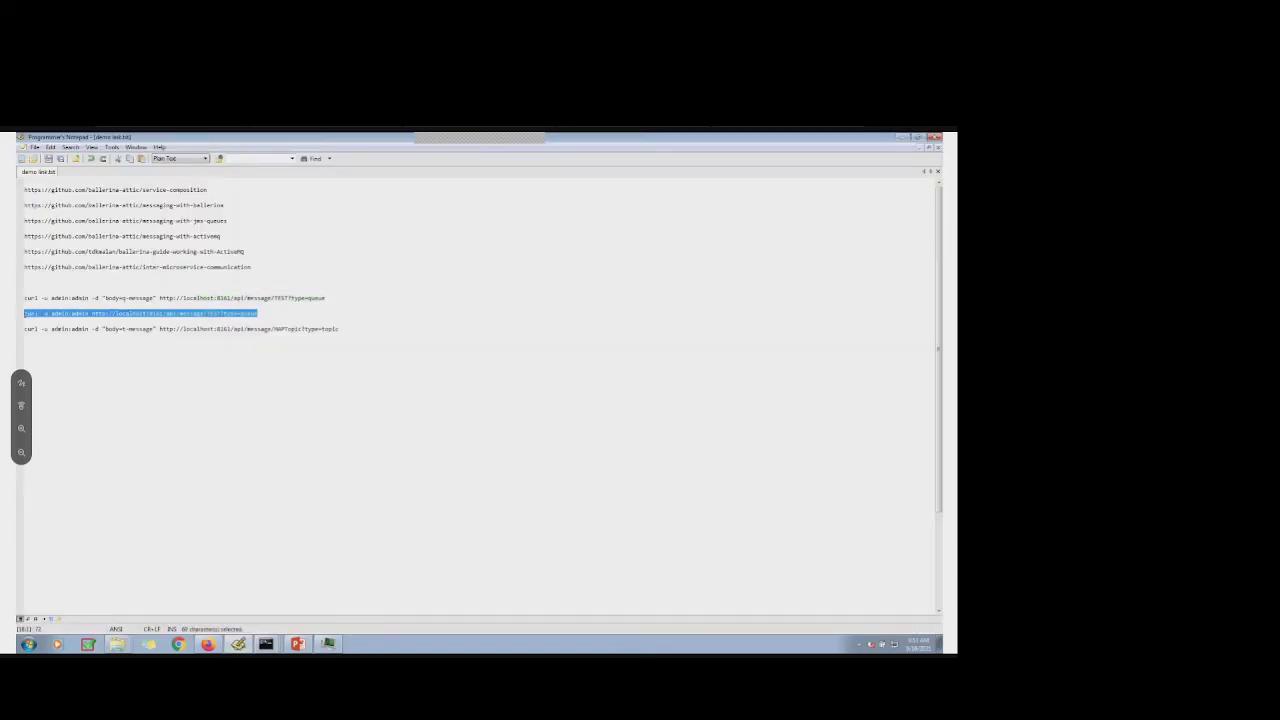
right_click(128, 314)
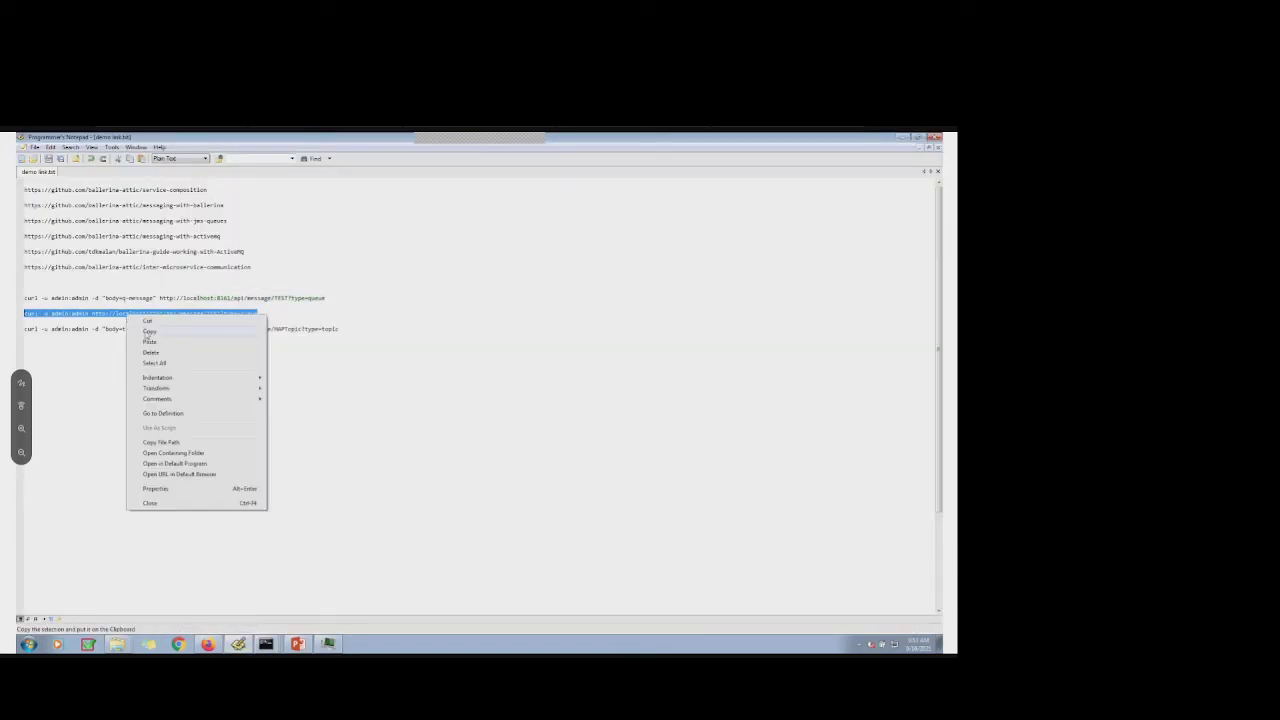
click(146, 338)
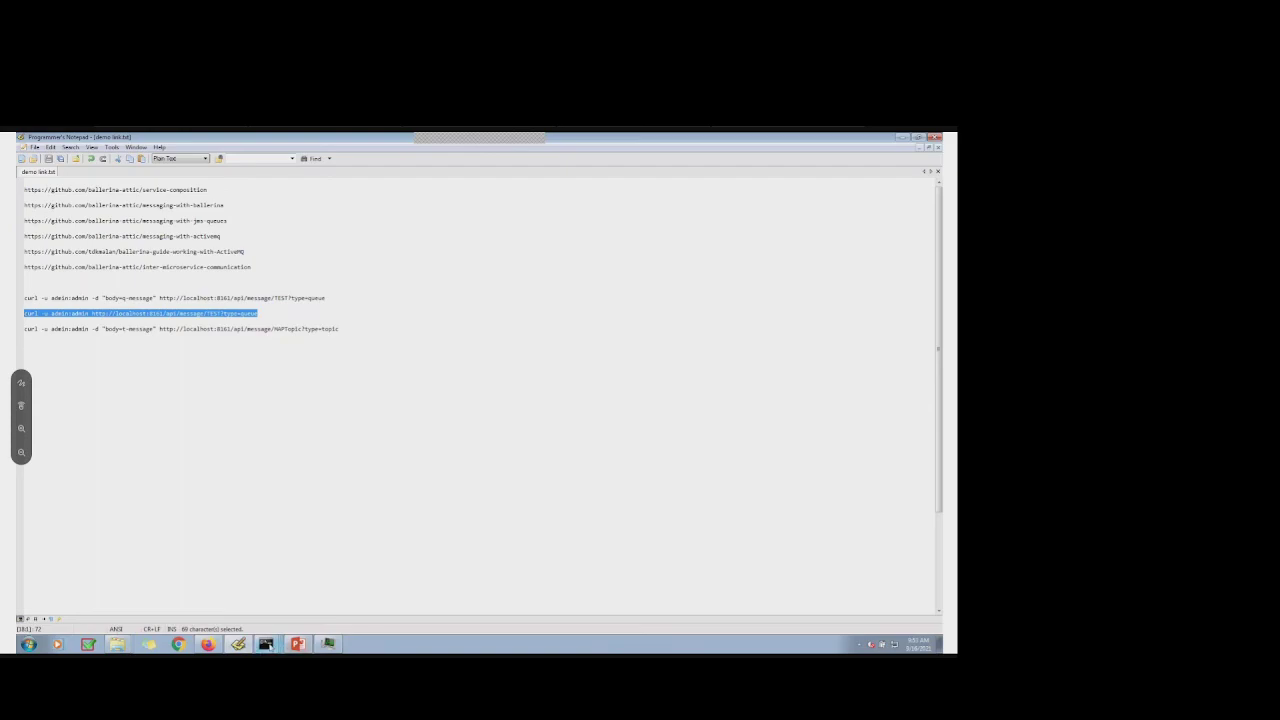
Paste and run the curl GET in cmd, reading q-message from the TEST queue
mouse_move(268, 646)
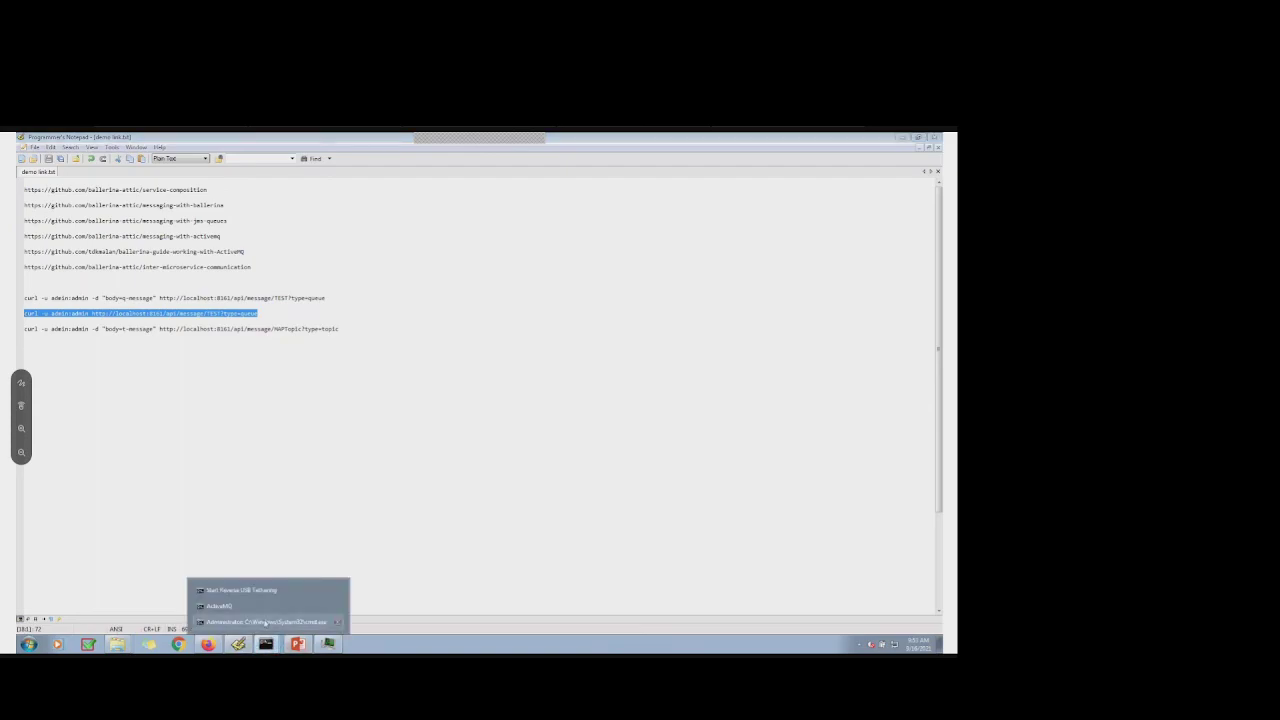
click(265, 622)
right_click(388, 195)
click(410, 225)
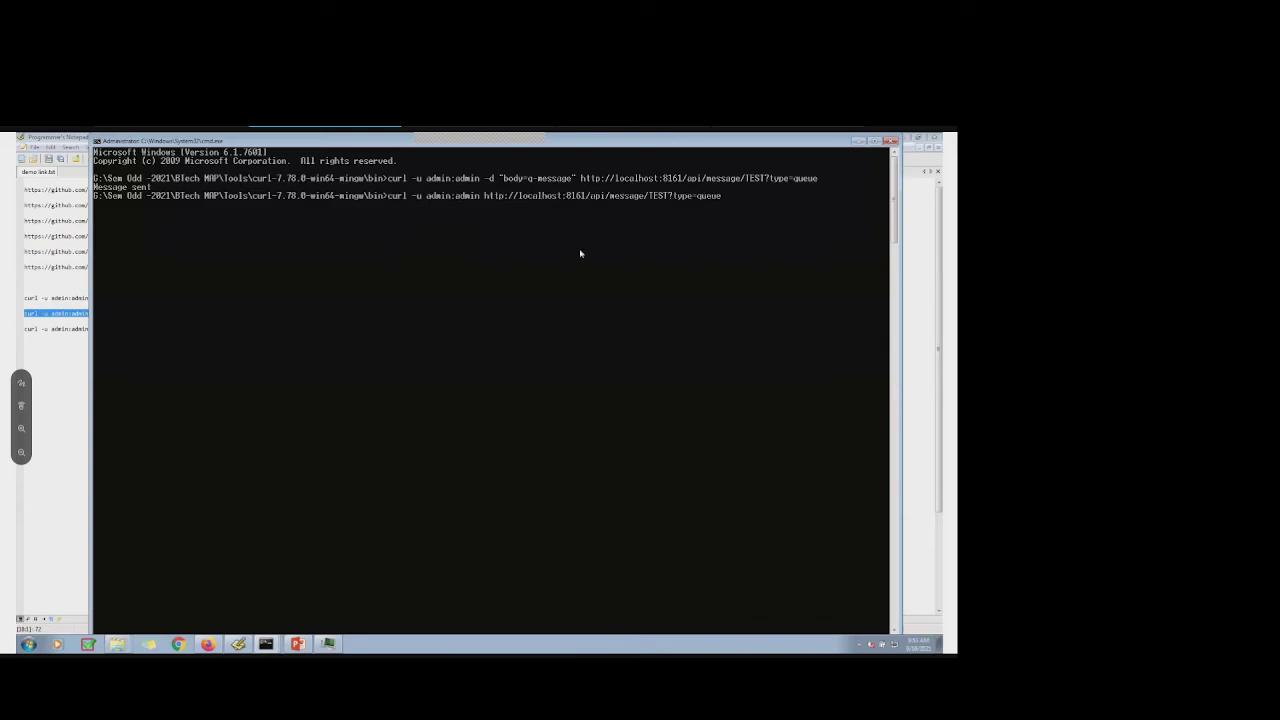
key(Return)
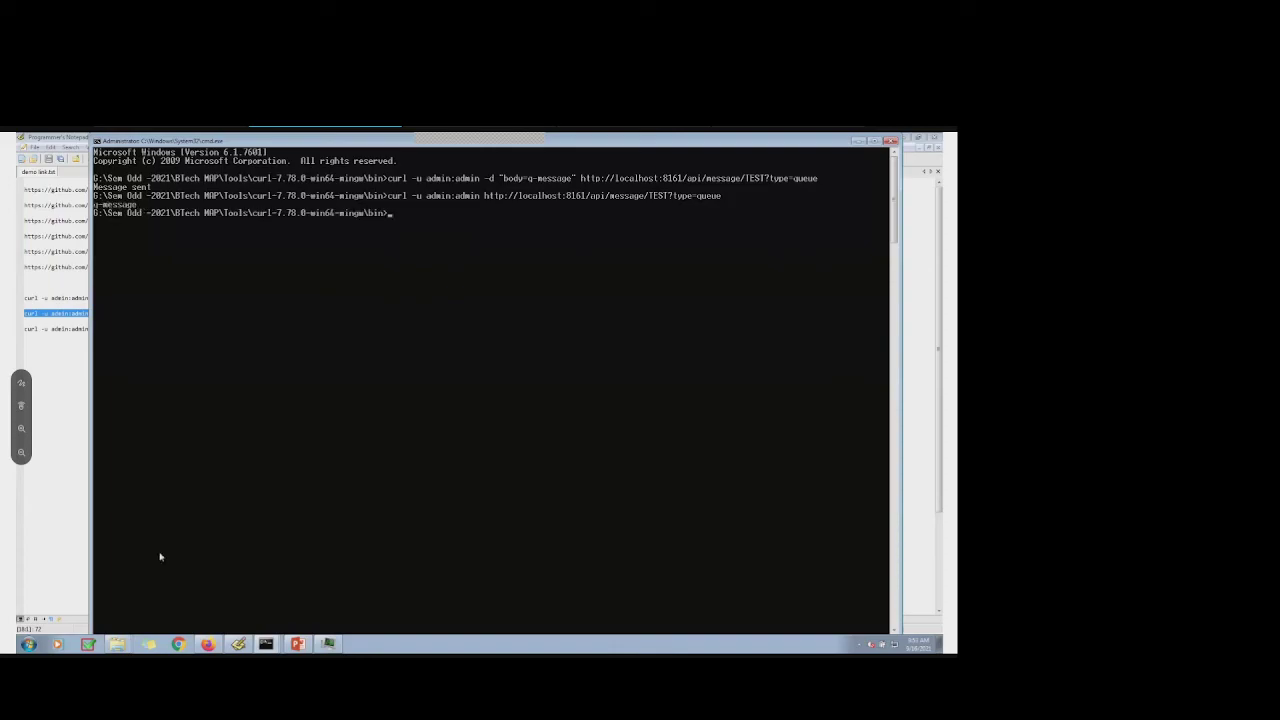
click(52, 401)
Refresh the ActiveMQ Queues page to confirm TEST shows 0 pending, 1 enqueued, 1 dequeued, then minimize Firefox
click(207, 644)
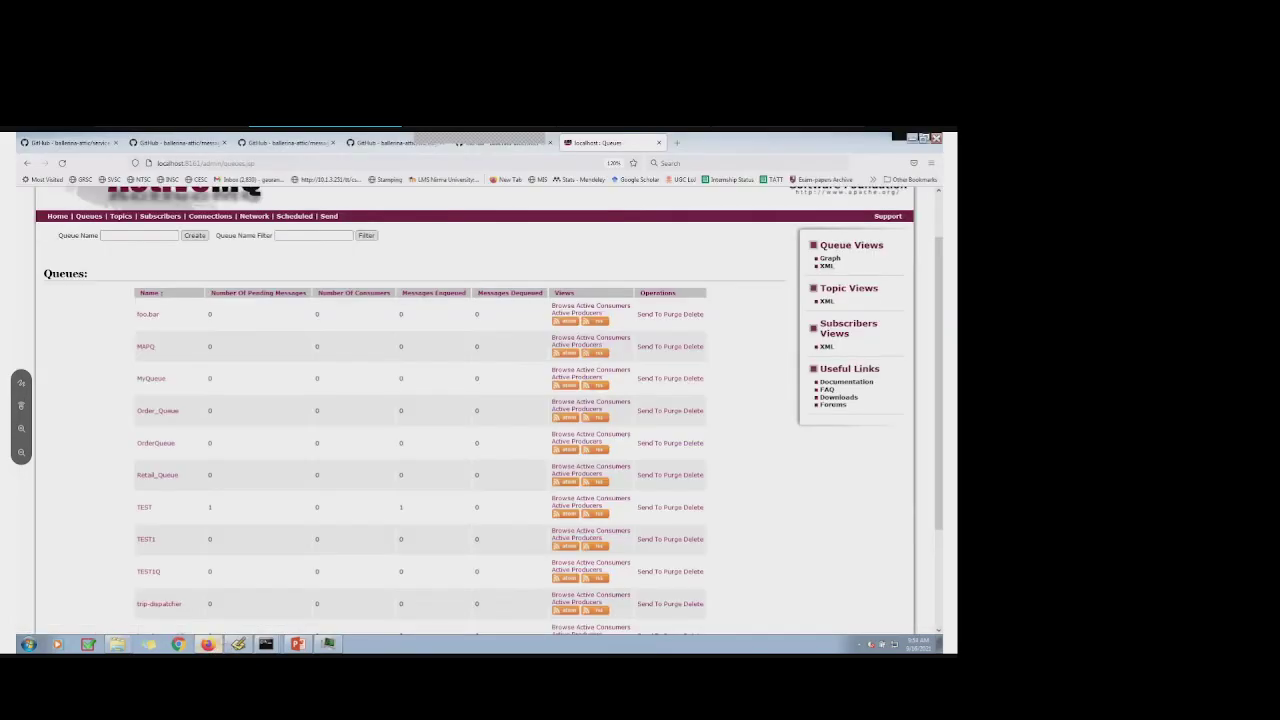
click(63, 163)
click(912, 143)
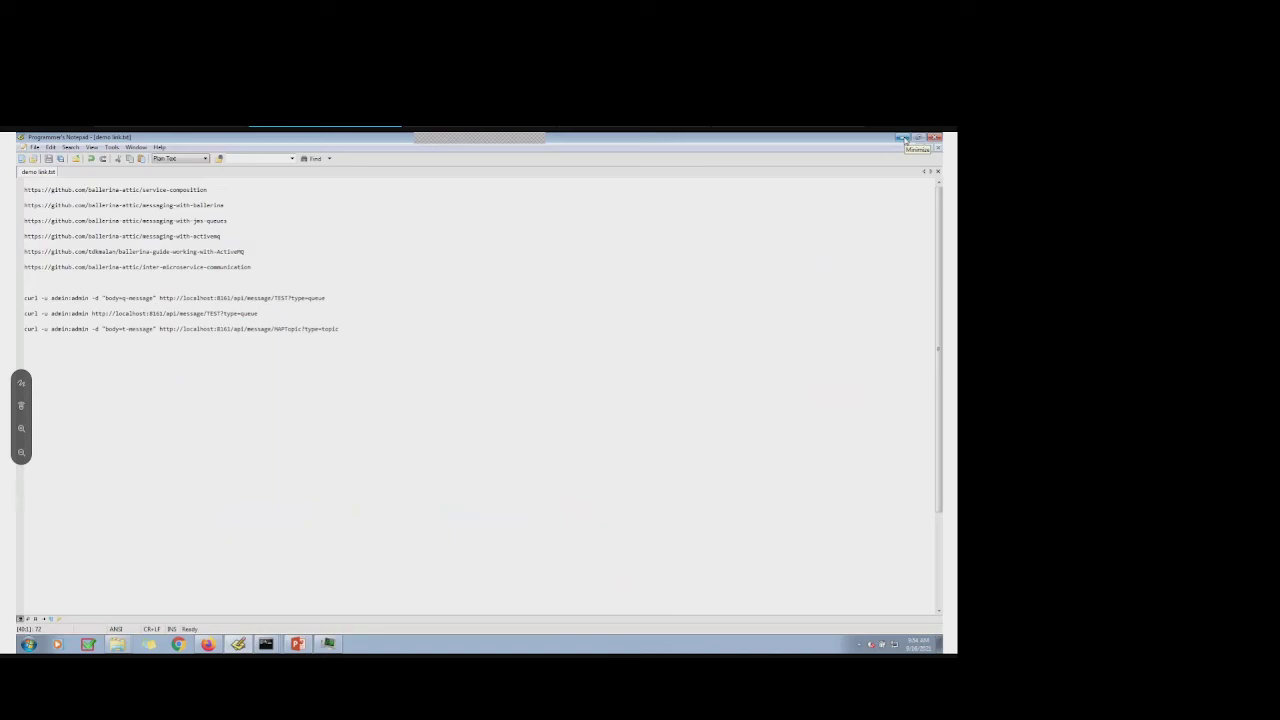
Minimize Programmer's Notepad, the command prompt and Explorer to reveal PowerPoint's Asynchronous Calling slide
click(903, 140)
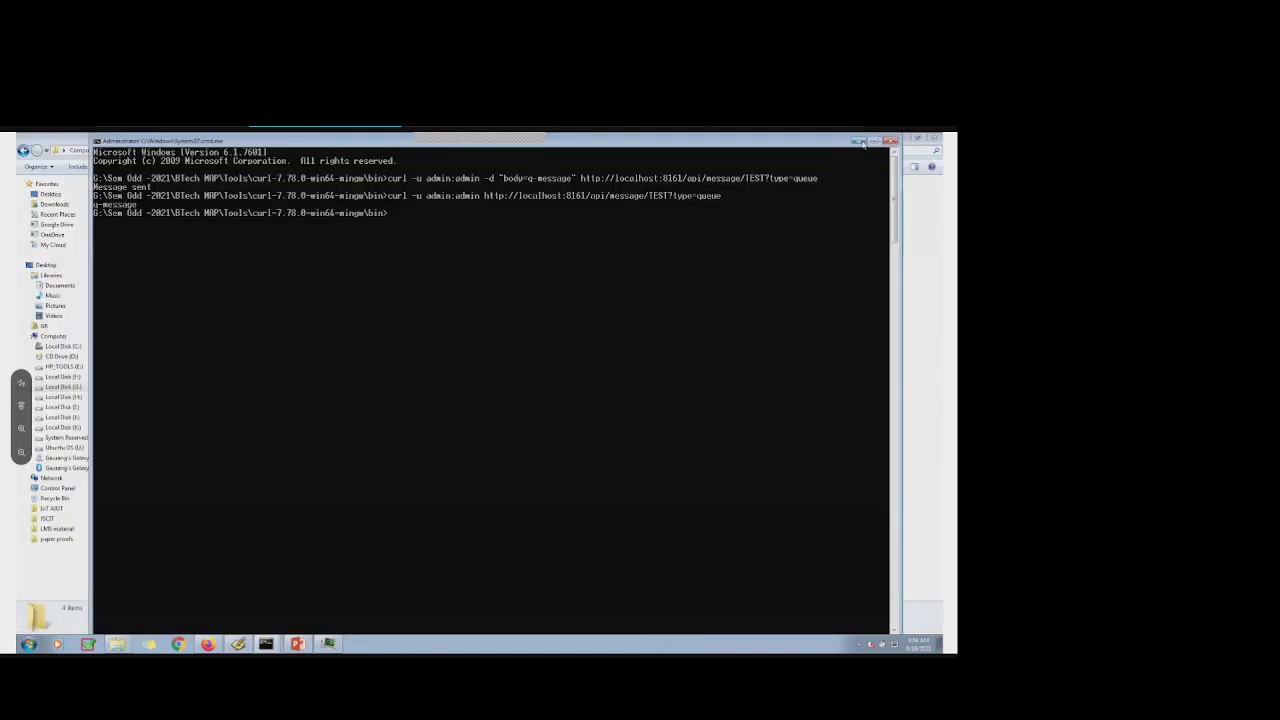
click(859, 141)
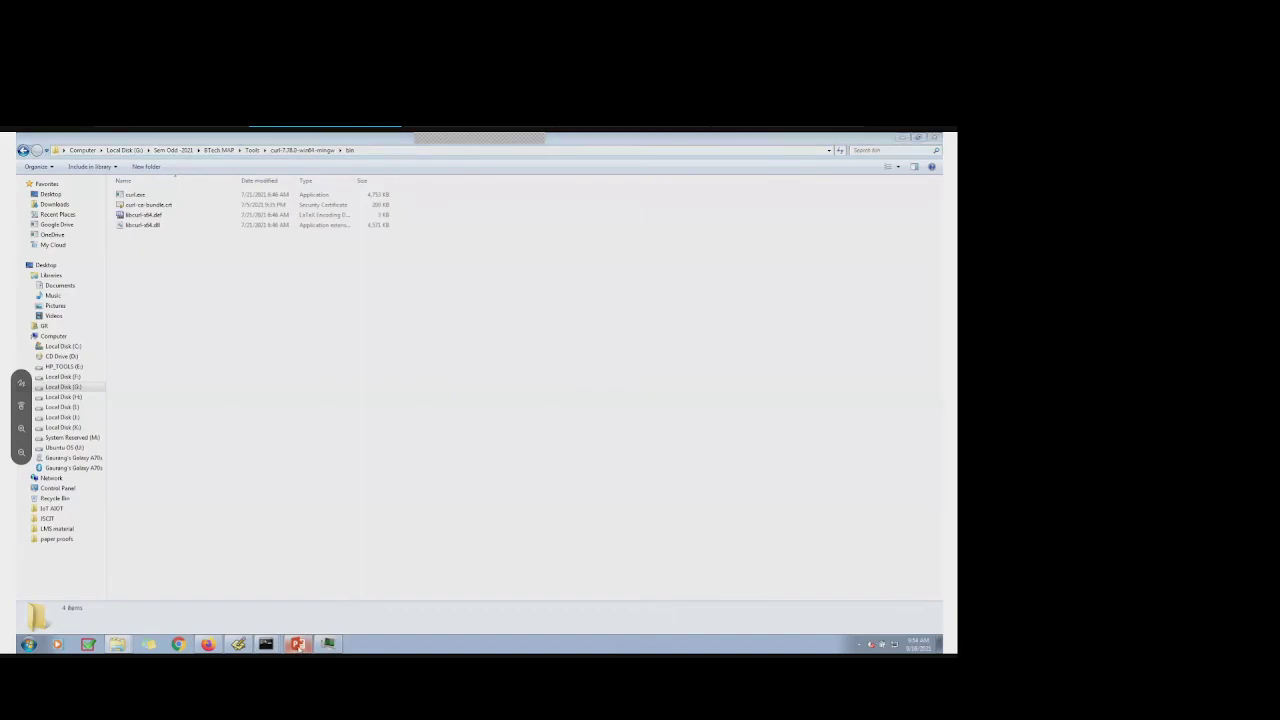
click(903, 137)
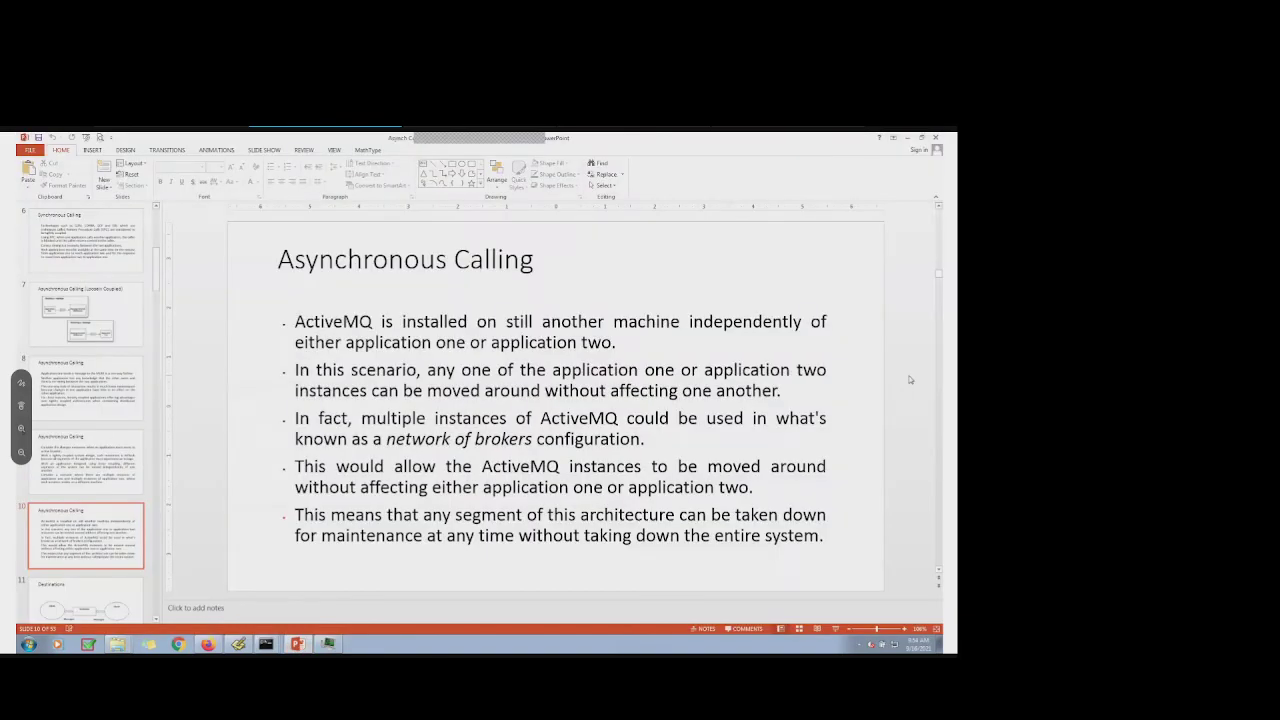
Start the slide show from slide 10 and advance to the Destinations slide
click(836, 629)
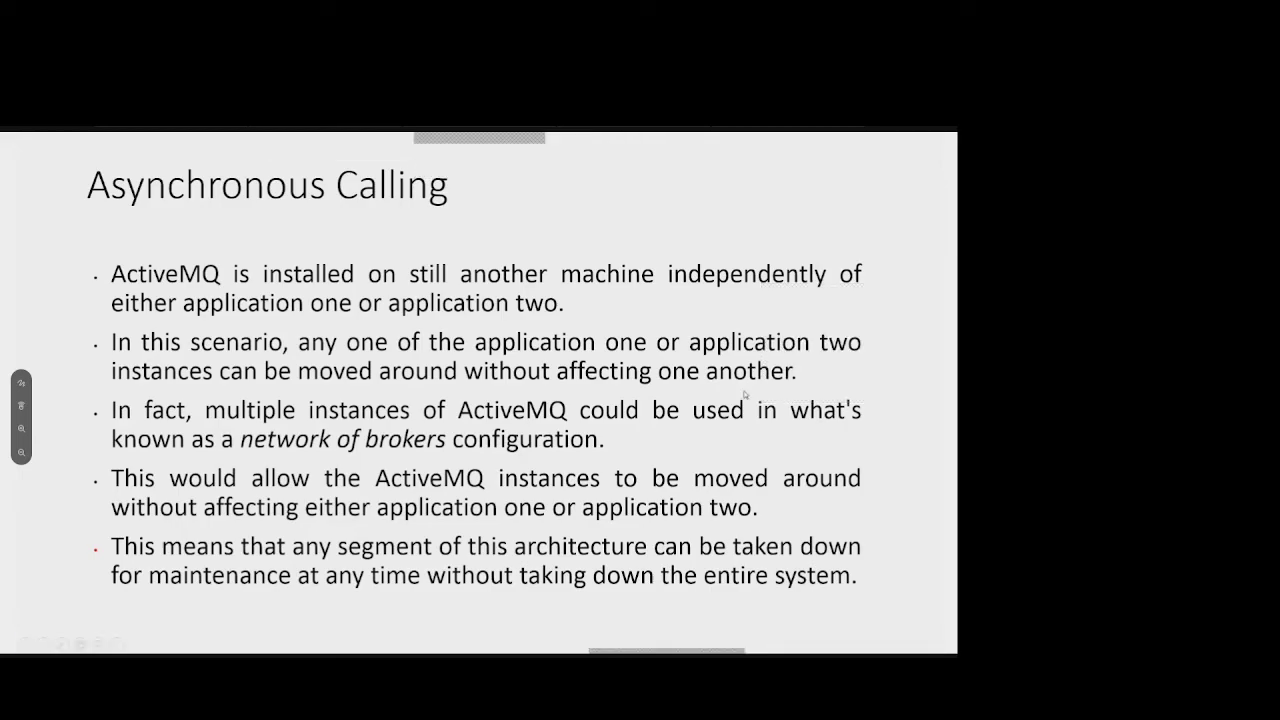
key(Right)
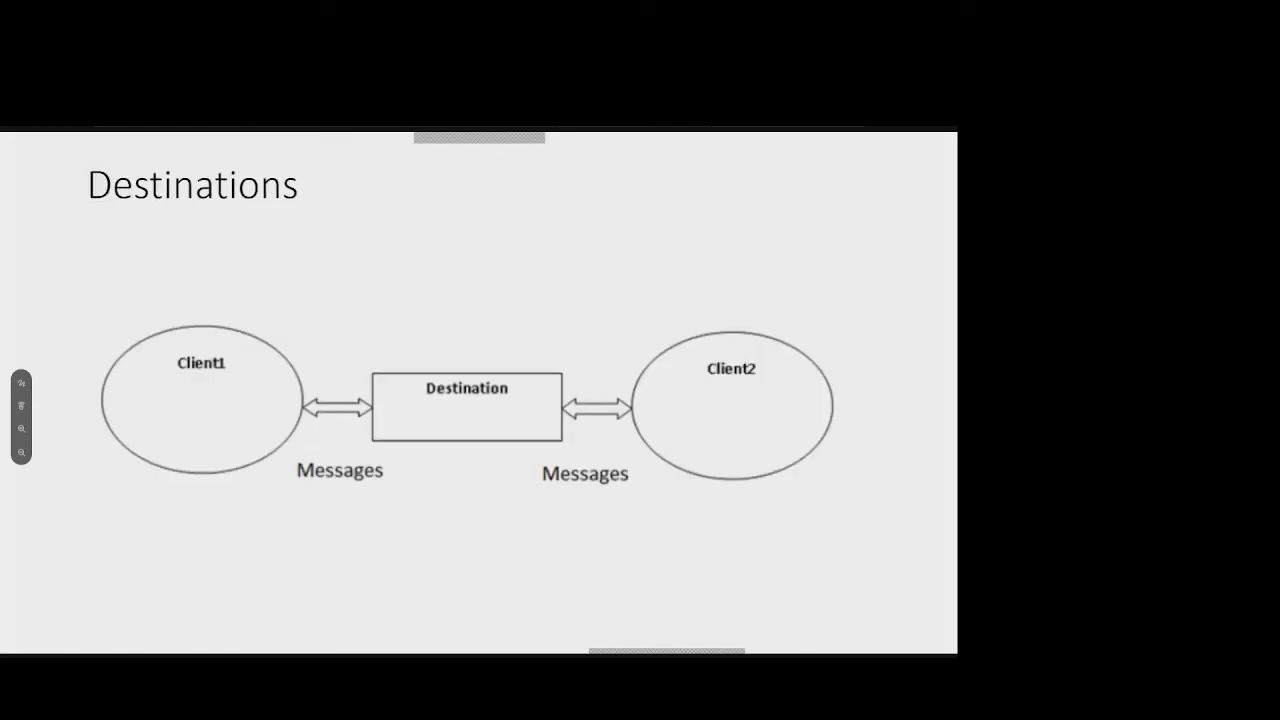